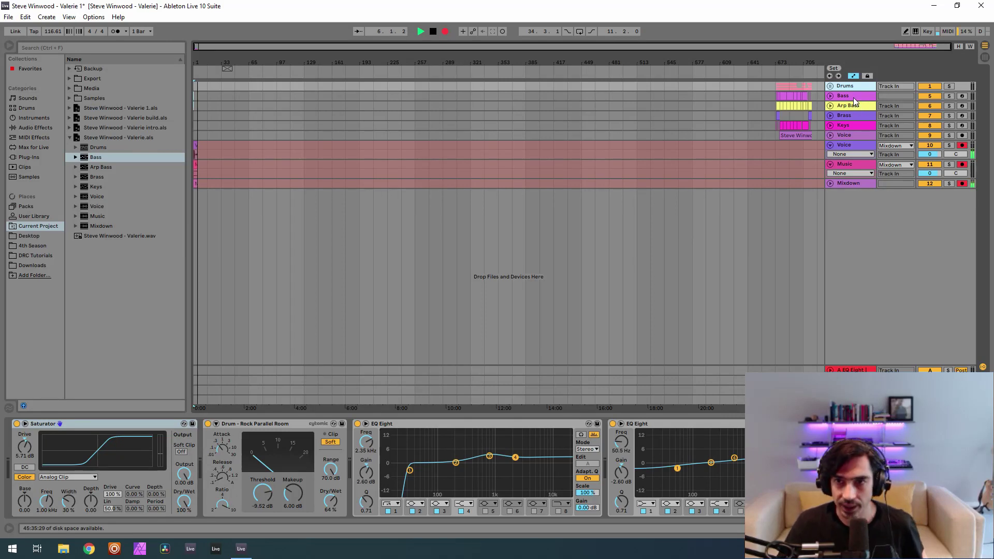
Display the Bass track's devices and compare its sound with EQ Eight bypassed and active
{"action": "left_click", "coordinate": [869, 97]}
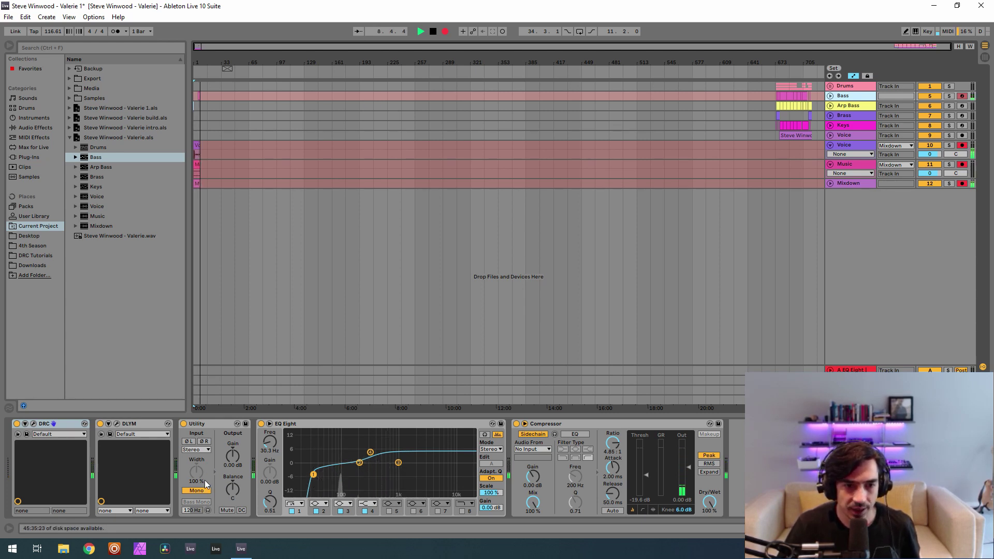
{"action": "left_click", "coordinate": [261, 424]}
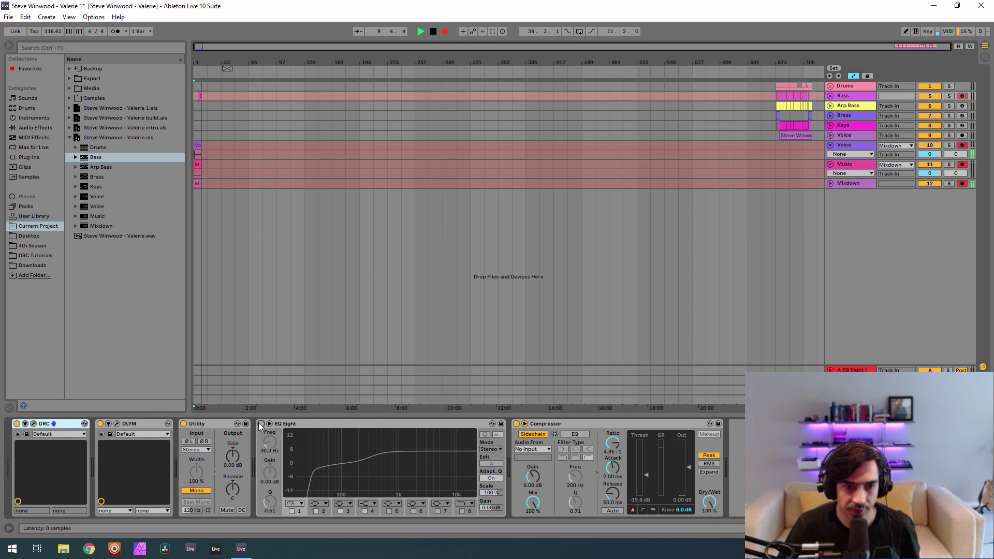
{"action": "left_click", "coordinate": [261, 424]}
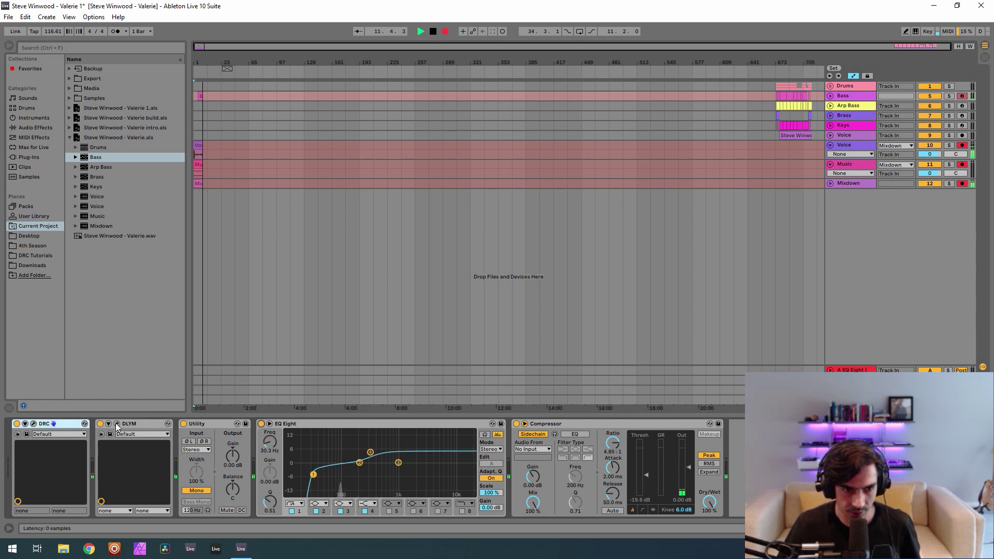
Bypass DLYM on the Bass track and load the factory Default patch in its DRC synth
{"action": "left_click", "coordinate": [101, 424]}
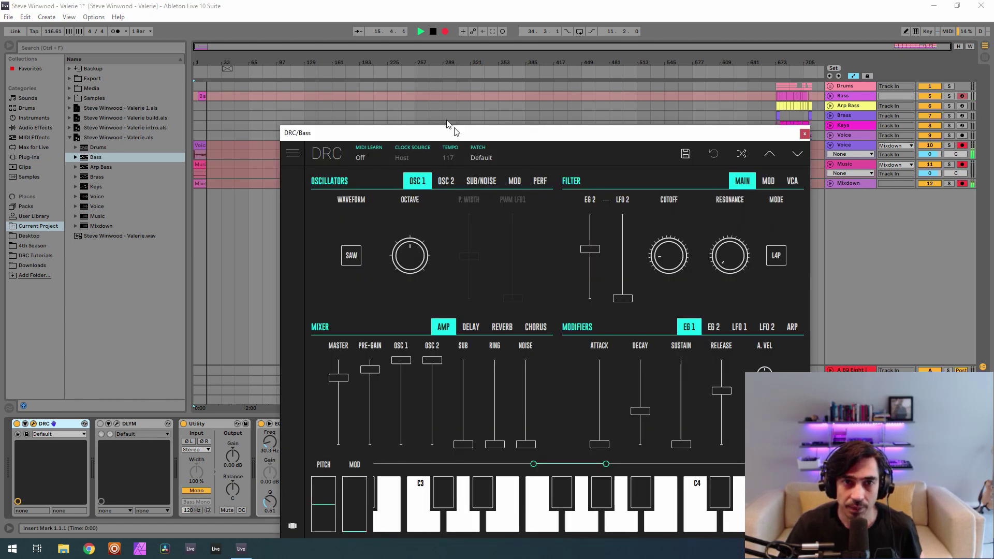
{"action": "left_click_drag", "start_coordinate": [455, 129], "coordinate": [381, 67]}
{"action": "left_click", "coordinate": [407, 89]}
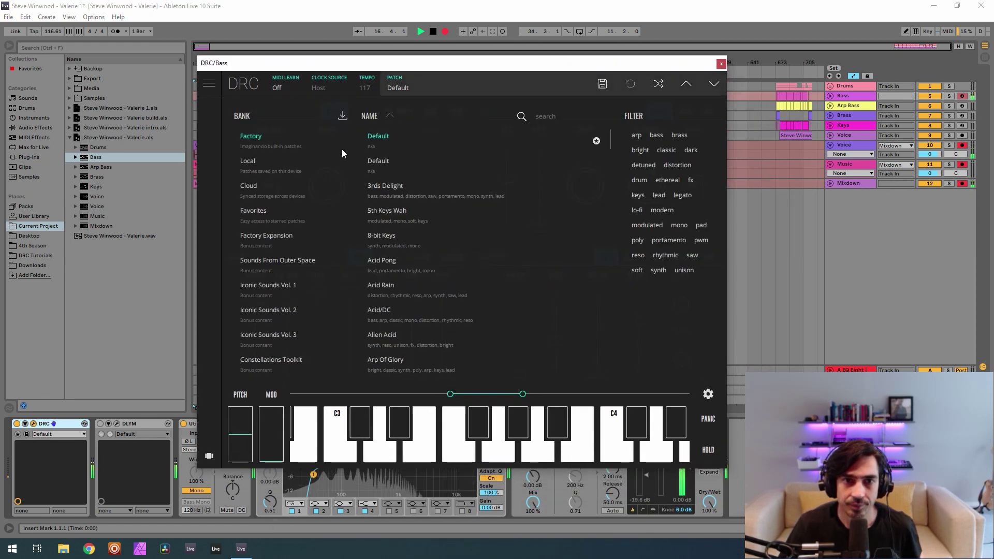
{"action": "left_click", "coordinate": [421, 83]}
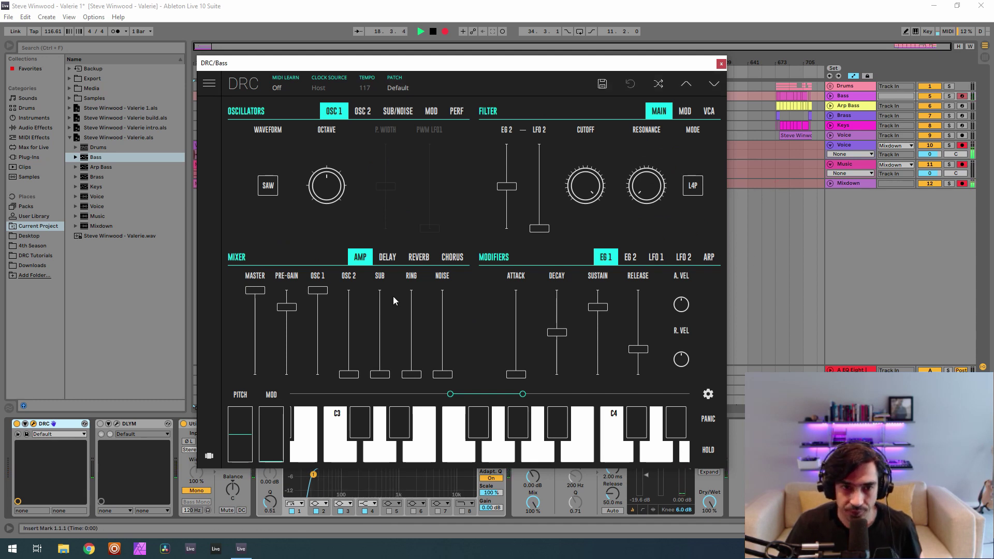
Lower the Bass synth's master level, then bring Osc 2 to full level and detune it slightly upward
{"action": "left_click", "coordinate": [254, 325]}
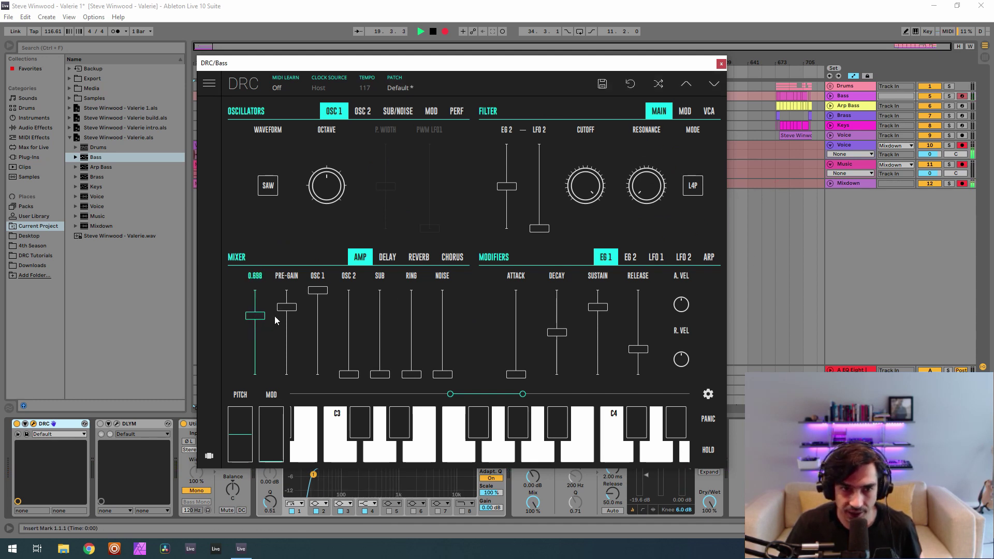
{"action": "left_click_drag", "start_coordinate": [275, 321], "coordinate": [303, 317]}
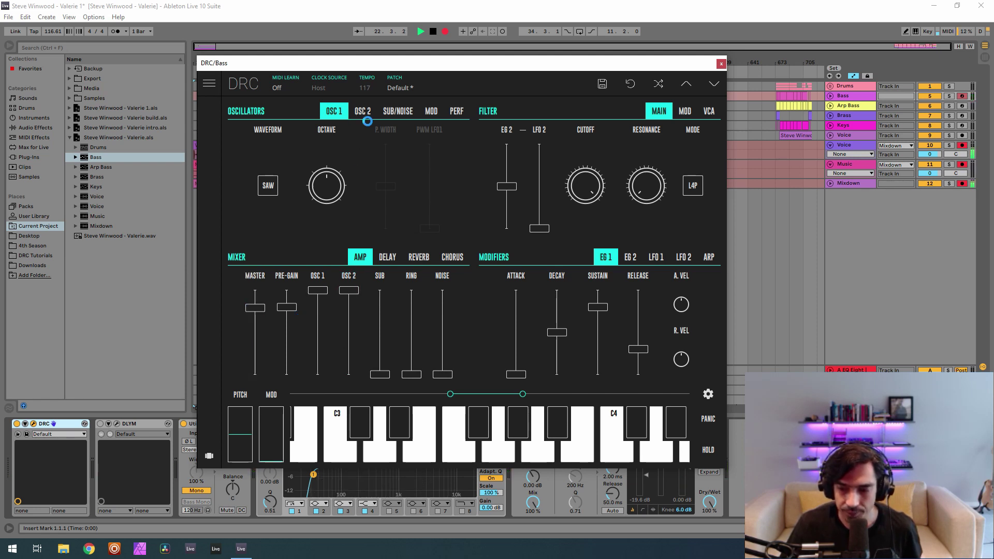
{"action": "left_click", "coordinate": [365, 119]}
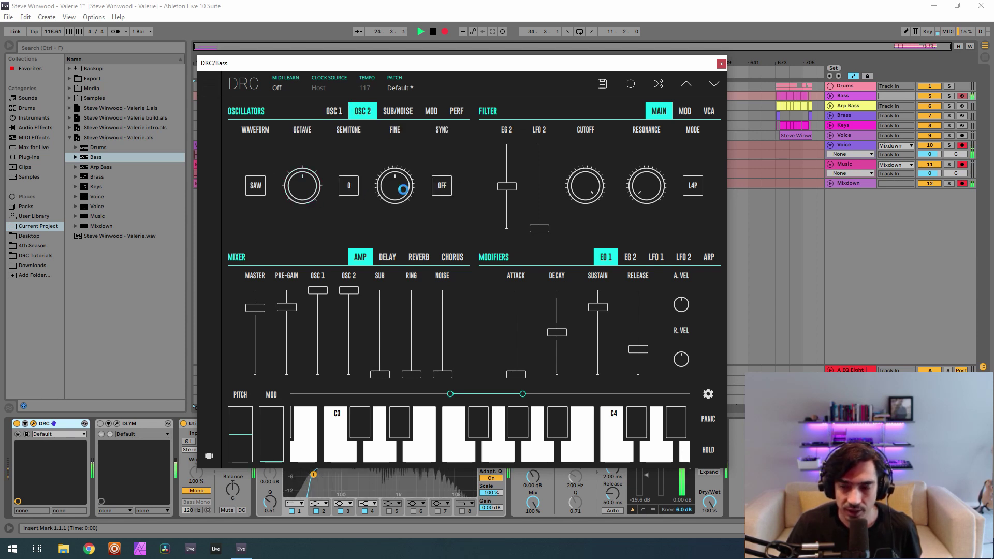
{"action": "left_click_drag", "start_coordinate": [403, 189], "coordinate": [450, 164]}
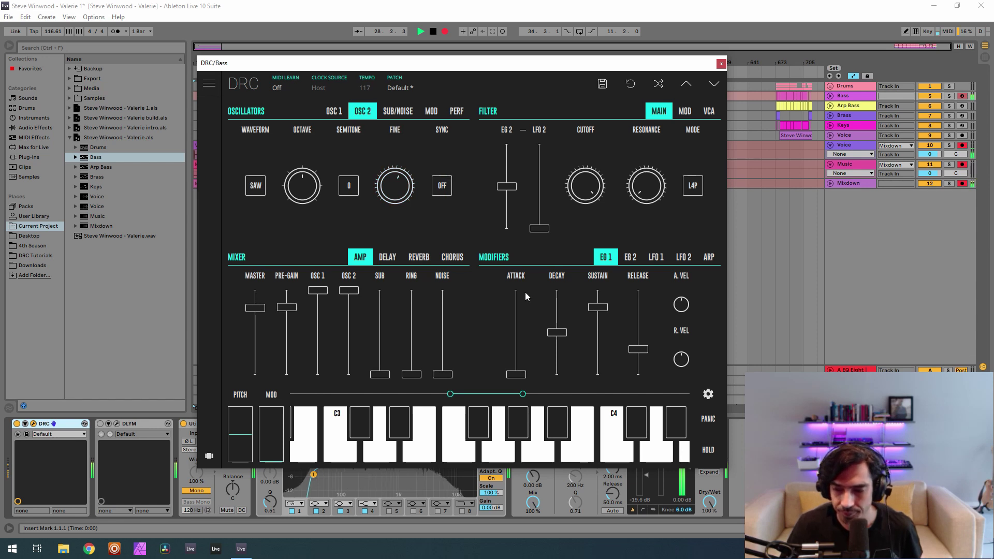
Raise the Bass synth's pre-gain slightly, then lower the filter cutoff and increase the EG 2 filter modulation a little
{"action": "left_click", "coordinate": [288, 309]}
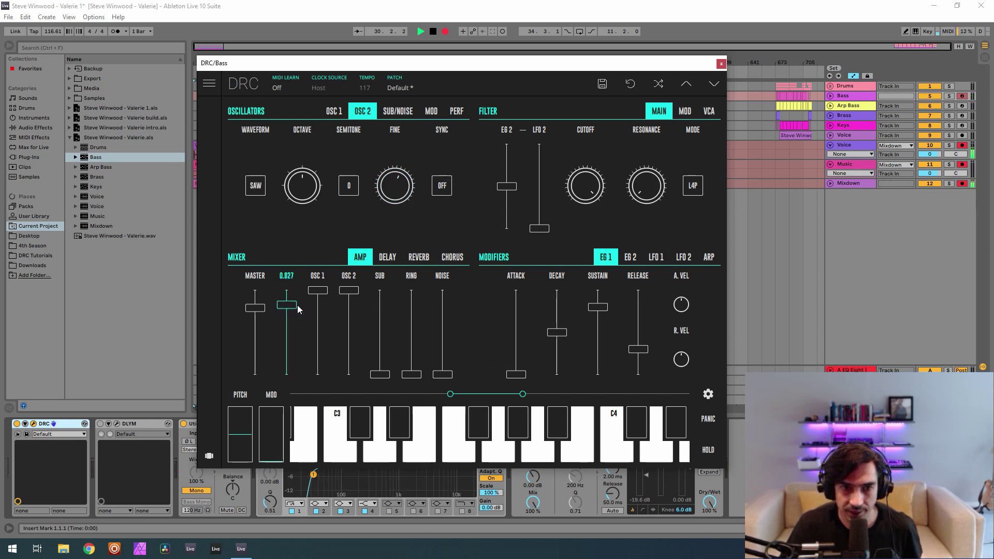
{"action": "mouse_move", "coordinate": [303, 305]}
{"action": "left_mouse_down"}
{"action": "mouse_move", "coordinate": [317, 308]}
{"action": "mouse_move", "coordinate": [300, 287]}
{"action": "left_mouse_up"}
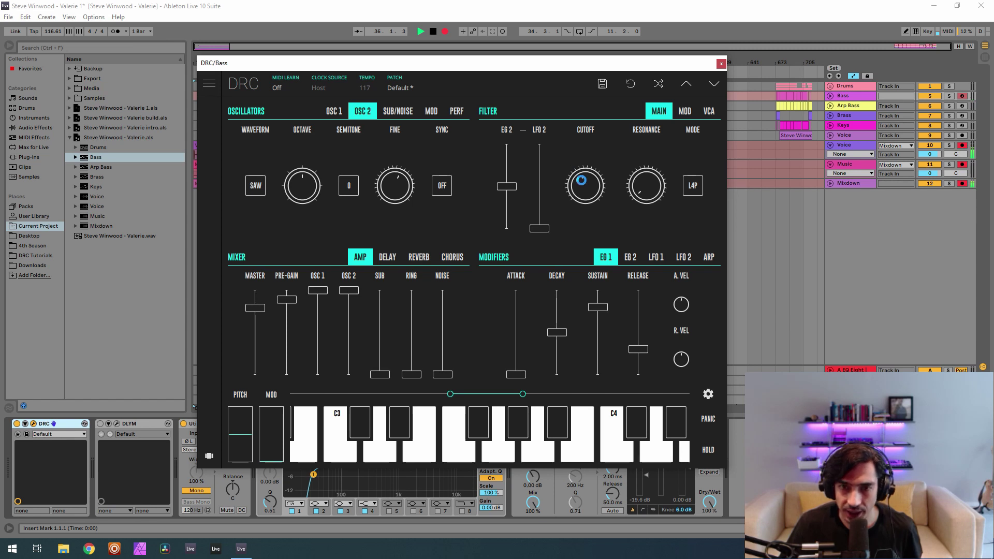
{"action": "left_click_drag", "start_coordinate": [580, 180], "coordinate": [570, 265]}
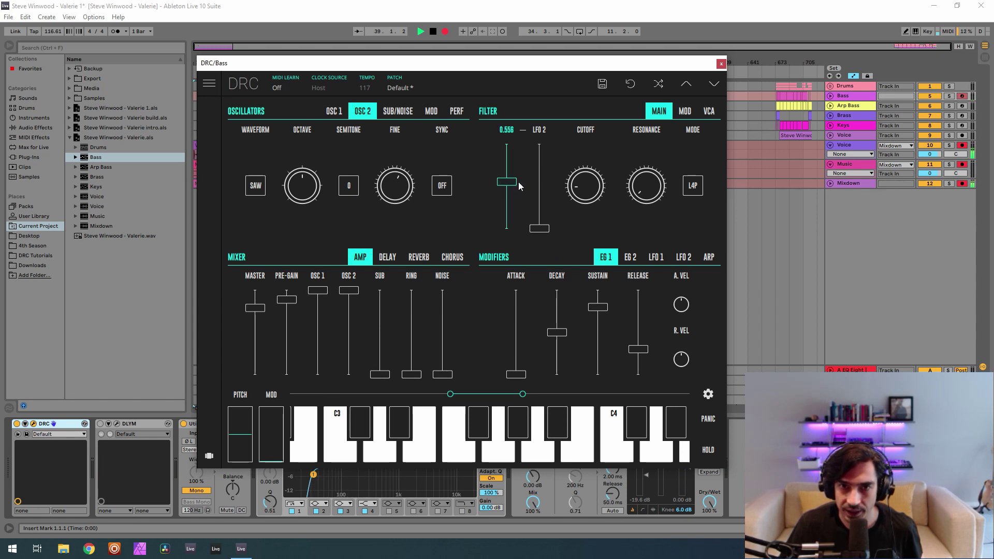
{"action": "left_click_drag", "start_coordinate": [518, 183], "coordinate": [534, 187]}
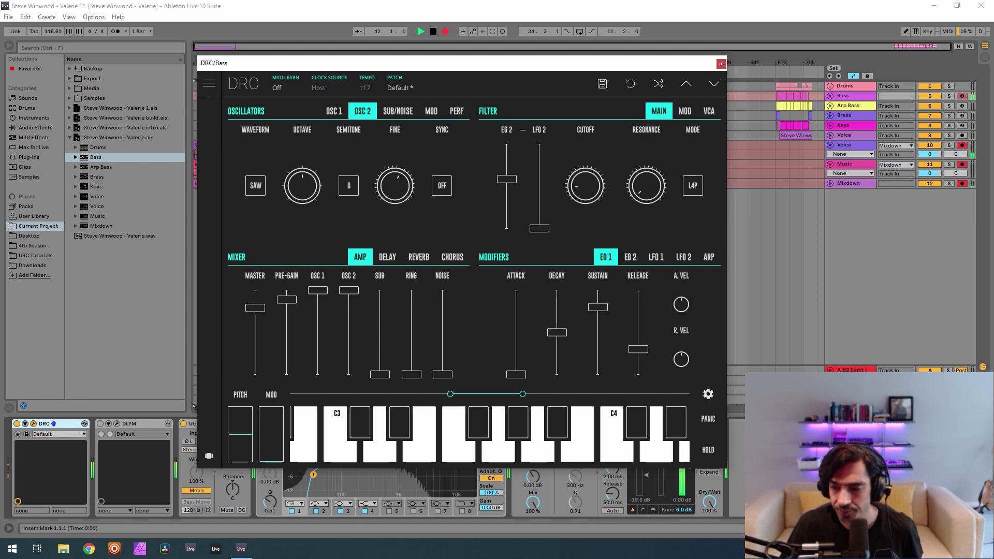
Switch the Bass synth to Mono mode and shape EG 1 with zero sustain, slightly shorter decay and longer release
{"action": "left_click", "coordinate": [456, 111]}
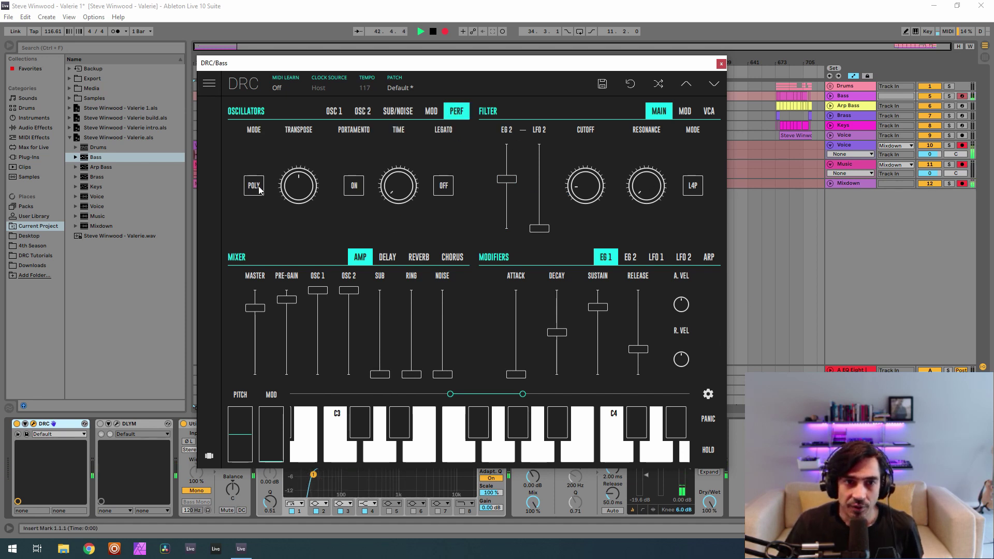
{"action": "left_click", "coordinate": [254, 186]}
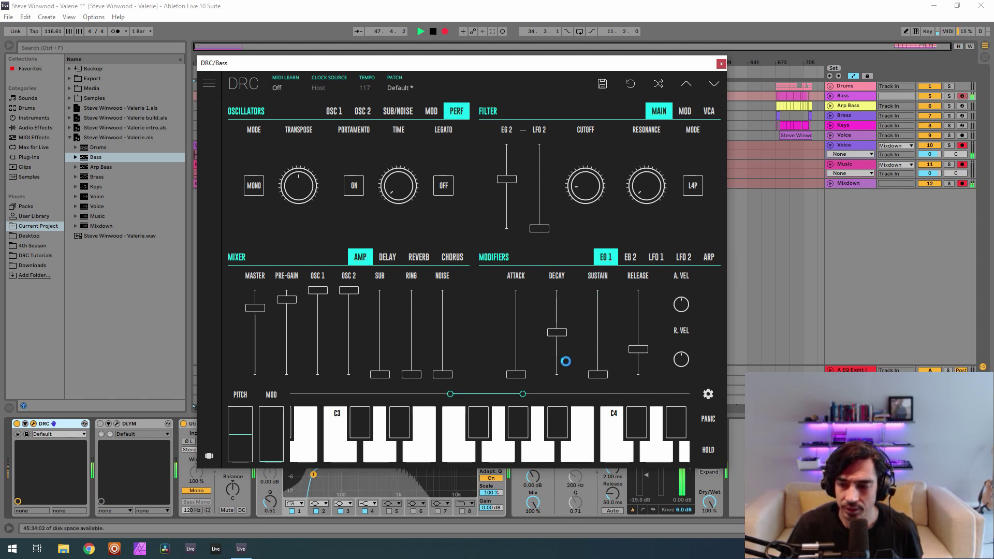
{"action": "left_click_drag", "start_coordinate": [569, 343], "coordinate": [569, 346]}
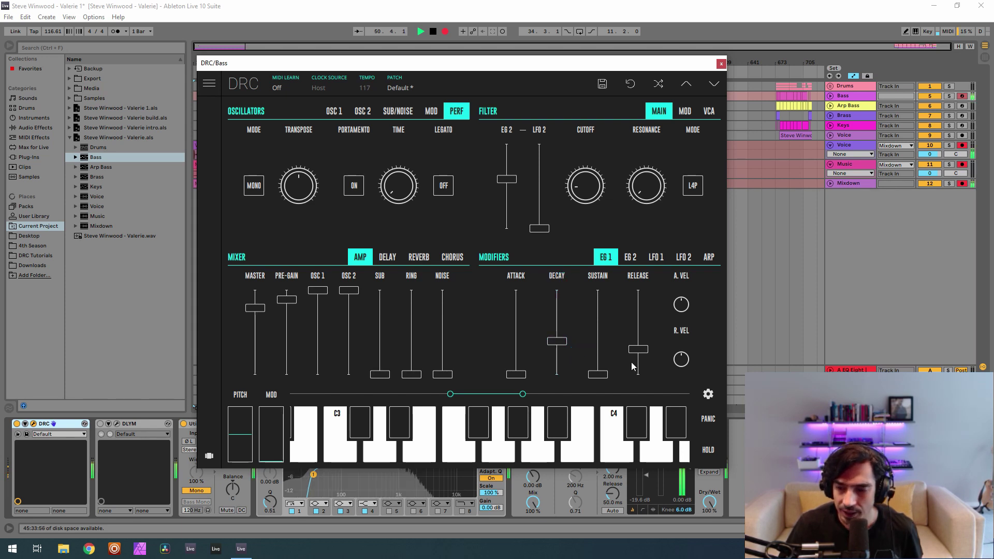
{"action": "left_click_drag", "start_coordinate": [644, 358], "coordinate": [672, 321]}
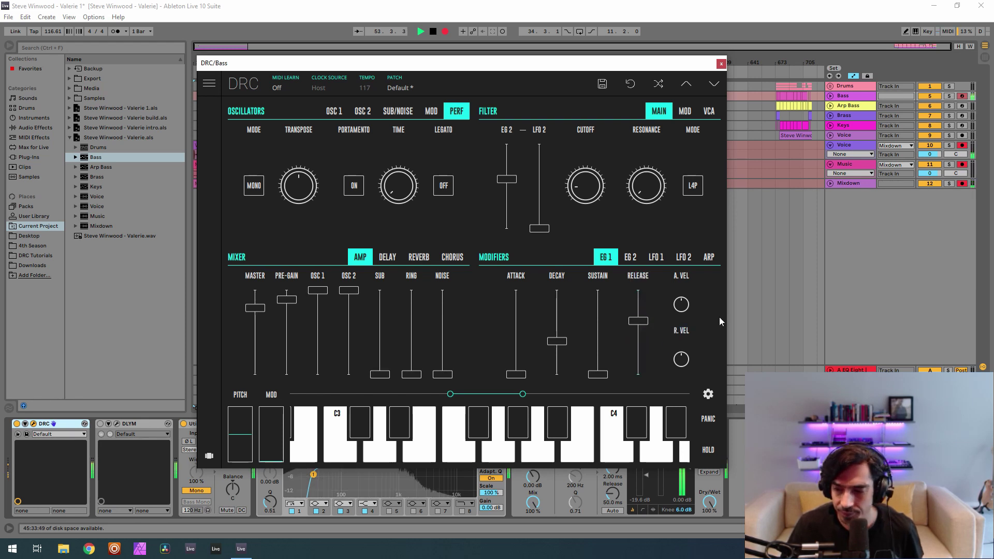
Shape the Bass synth's EG 2 with zero sustain, longer decay and longer release, and close the synth window
{"action": "left_click", "coordinate": [630, 257]}
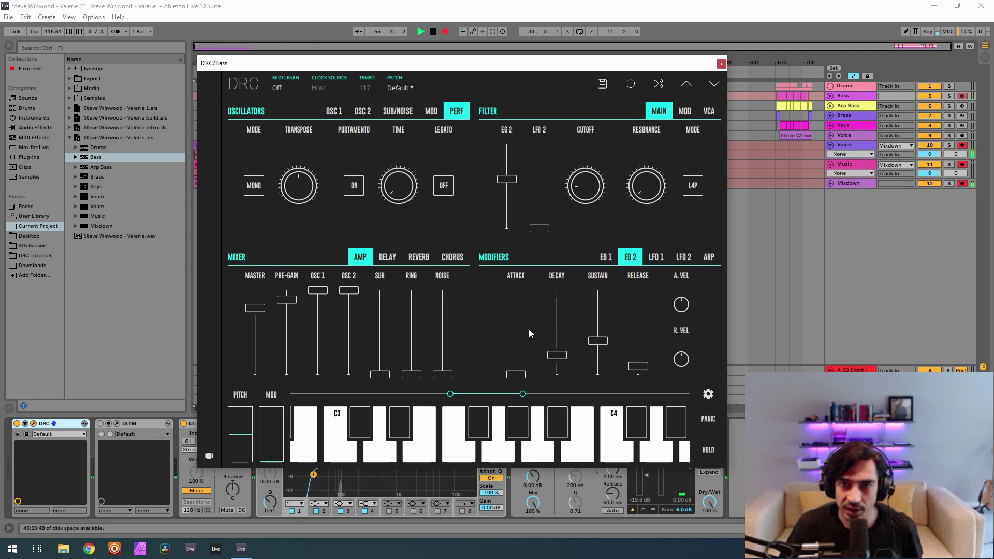
{"action": "left_click_drag", "start_coordinate": [599, 342], "coordinate": [627, 458]}
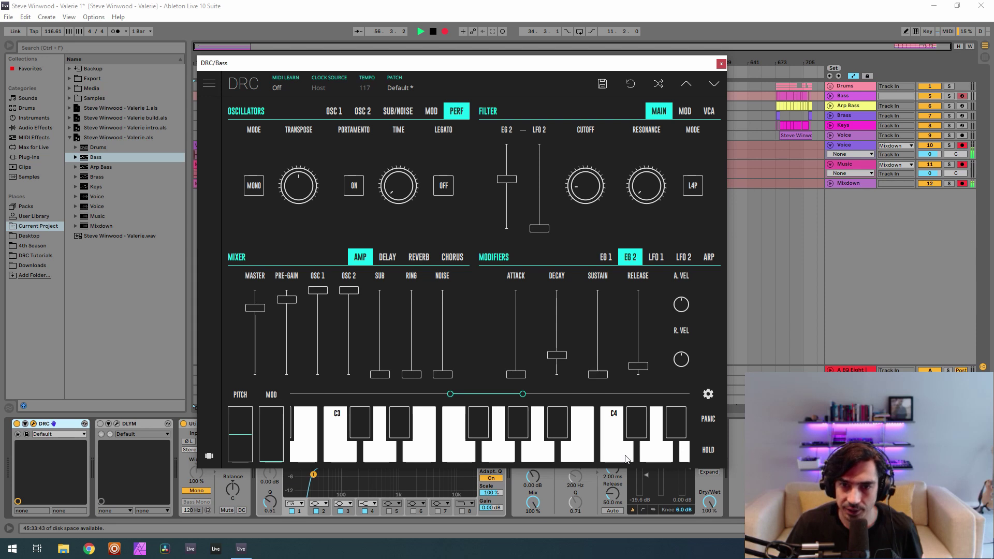
{"action": "left_click_drag", "start_coordinate": [559, 340], "coordinate": [574, 314]}
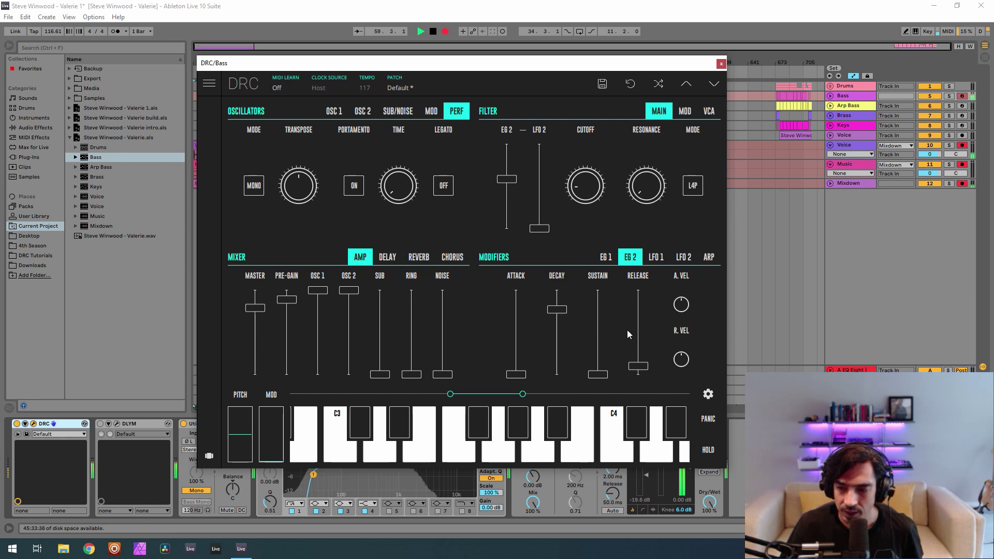
{"action": "left_click_drag", "start_coordinate": [635, 340], "coordinate": [649, 348]}
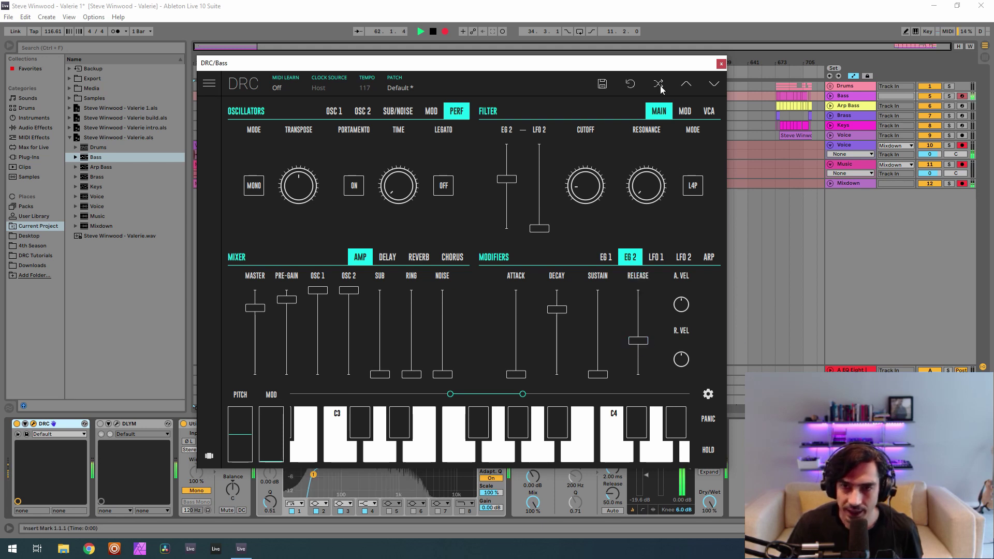
{"action": "left_click", "coordinate": [720, 64]}
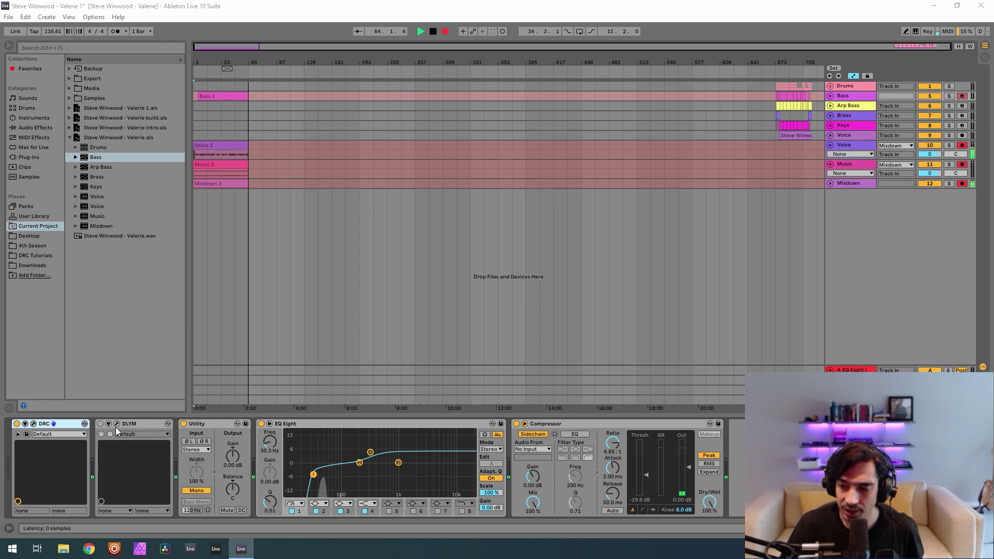
Re-enable DLYM on the Bass track and set its Dry/Wet mix to about halfway
{"action": "left_click", "coordinate": [101, 424]}
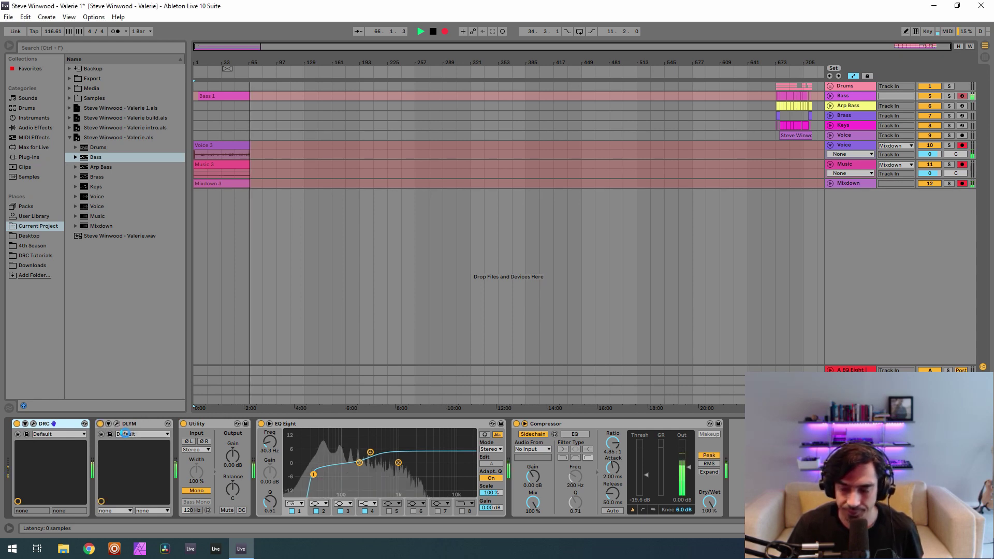
{"action": "left_click", "coordinate": [117, 424]}
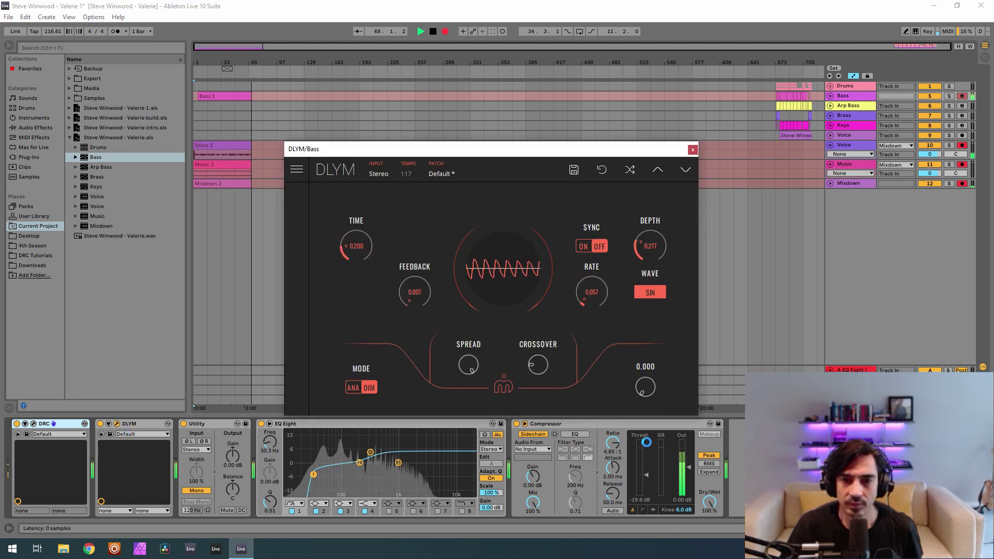
{"action": "left_click_drag", "start_coordinate": [638, 355], "coordinate": [655, 395]}
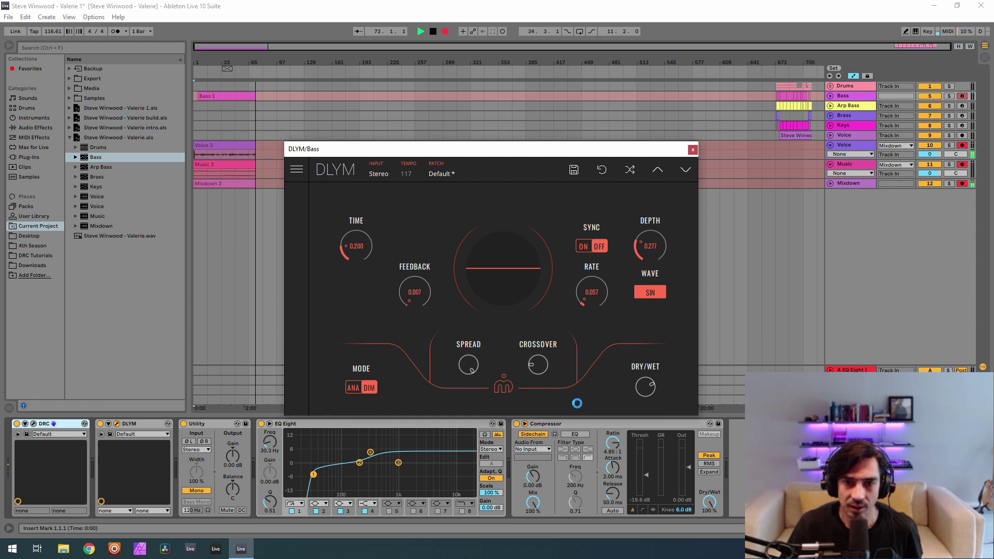
{"action": "left_click_drag", "start_coordinate": [643, 363], "coordinate": [639, 401]}
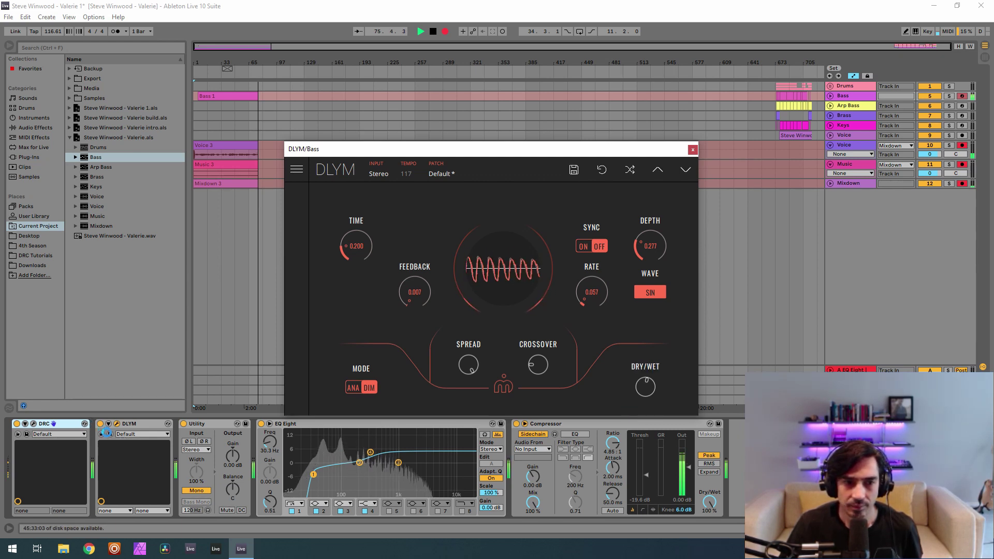
Compare the bass sound with DLYM bypassed and active, and close the DLYM window
{"action": "left_click", "coordinate": [100, 424]}
{"action": "left_click", "coordinate": [100, 424]}
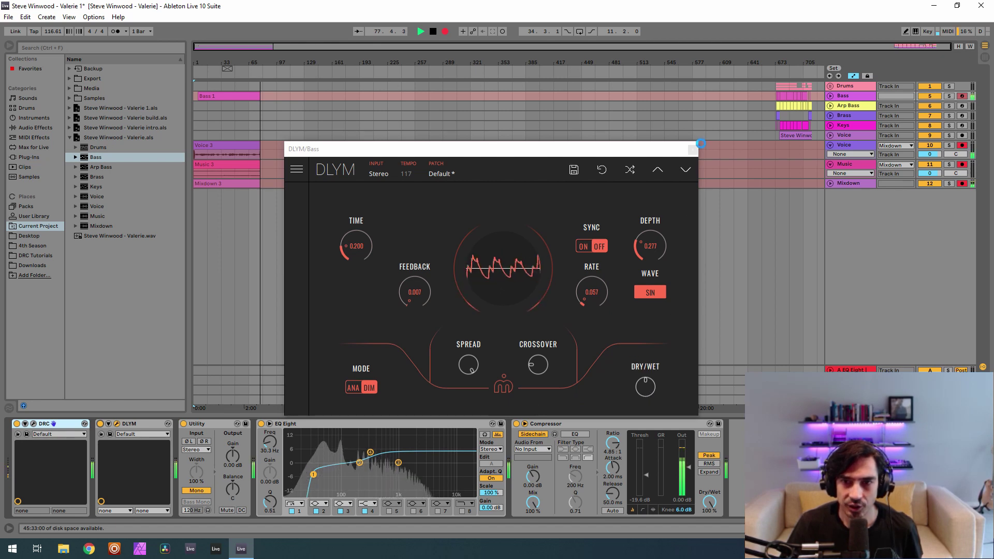
{"action": "left_click", "coordinate": [693, 149]}
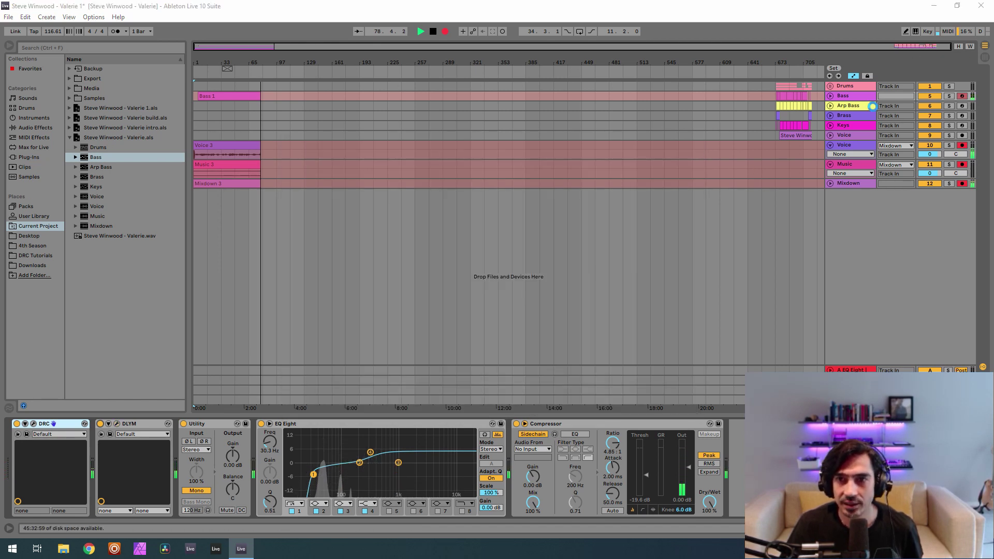
Open the Arp Bass track's DRC synth and load the factory Default patch
{"action": "left_click", "coordinate": [856, 107]}
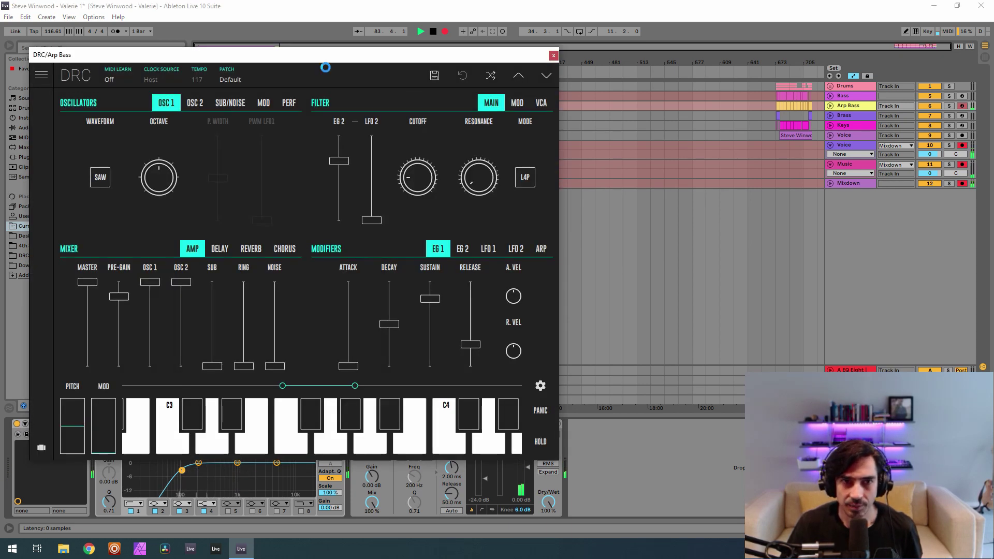
{"action": "left_click_drag", "start_coordinate": [321, 60], "coordinate": [451, 67]}
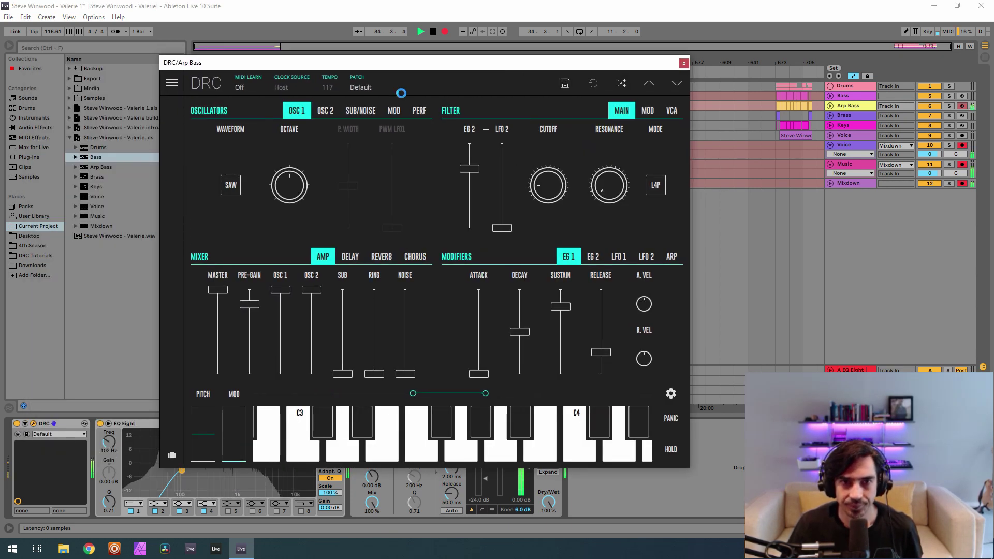
{"action": "left_click", "coordinate": [383, 89]}
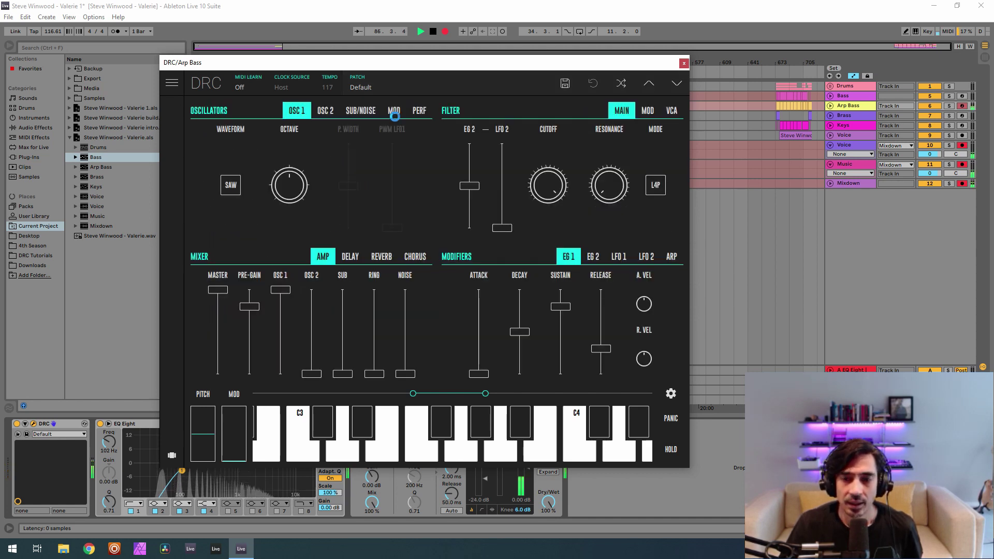
{"action": "left_click", "coordinate": [405, 97]}
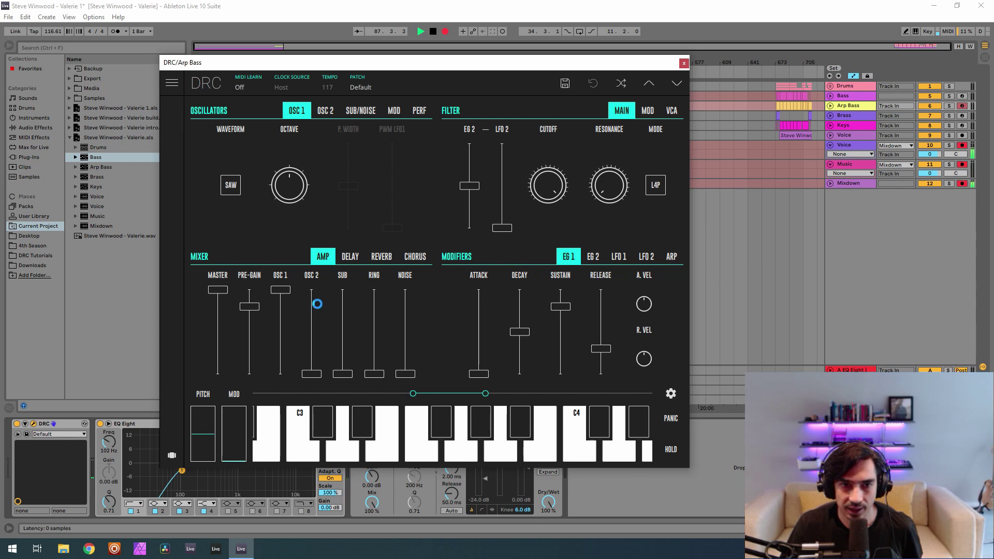
Bring the Arp Bass synth's Osc 2 to full level, lower its octave to the centre and detune it slightly upward
{"action": "left_click_drag", "start_coordinate": [315, 304], "coordinate": [318, 149]}
{"action": "left_click", "coordinate": [326, 111]}
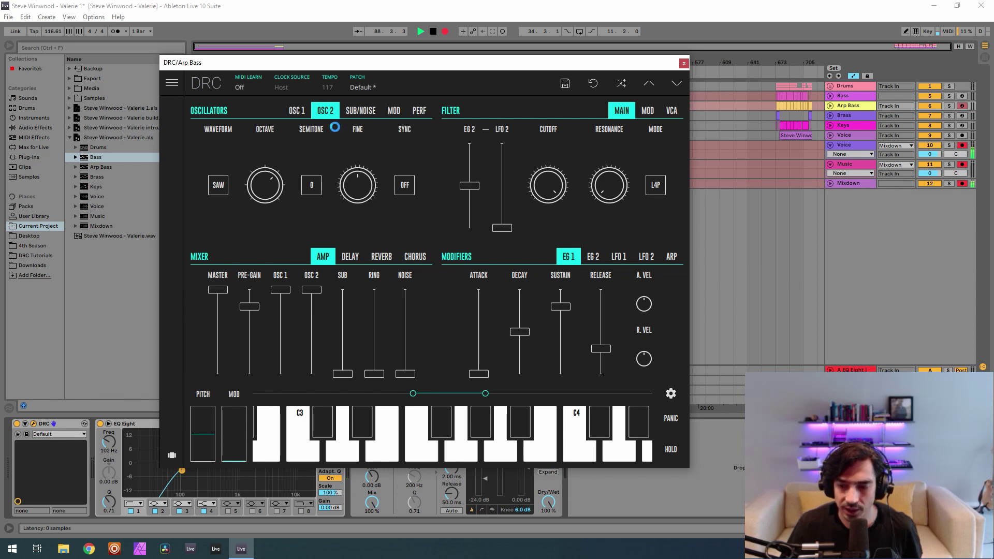
{"action": "left_click_drag", "start_coordinate": [267, 194], "coordinate": [276, 214]}
{"action": "left_click_drag", "start_coordinate": [357, 184], "coordinate": [371, 180]}
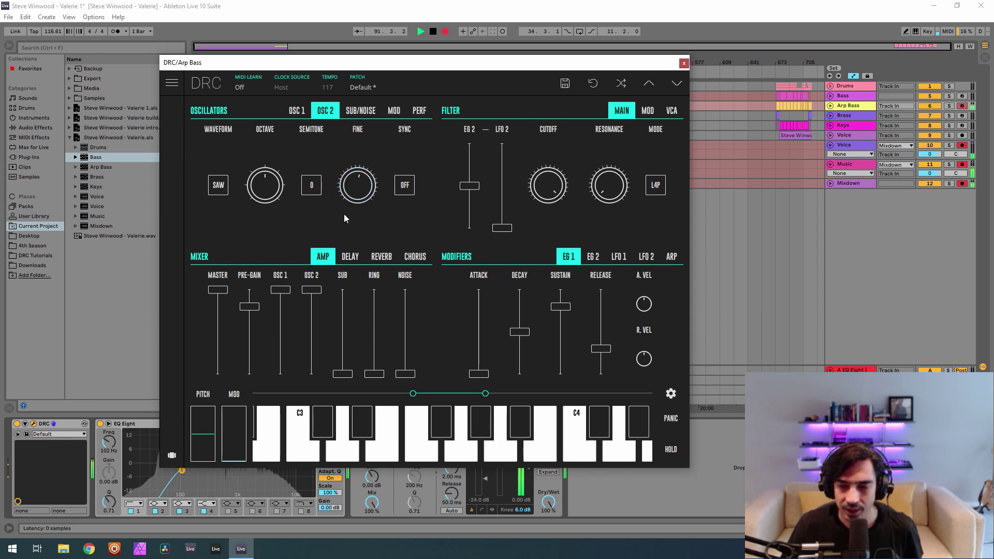
Raise the Arp Bass pre-gain slightly, and shape its filter with more EG 2 amount and a much lower cutoff
{"action": "left_click", "coordinate": [256, 314]}
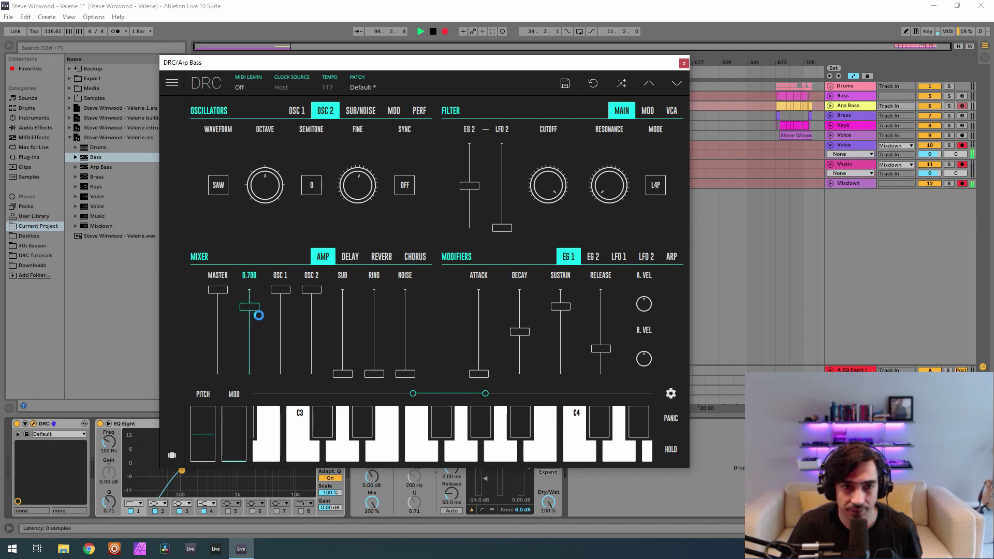
{"action": "left_click_drag", "start_coordinate": [258, 315], "coordinate": [264, 313]}
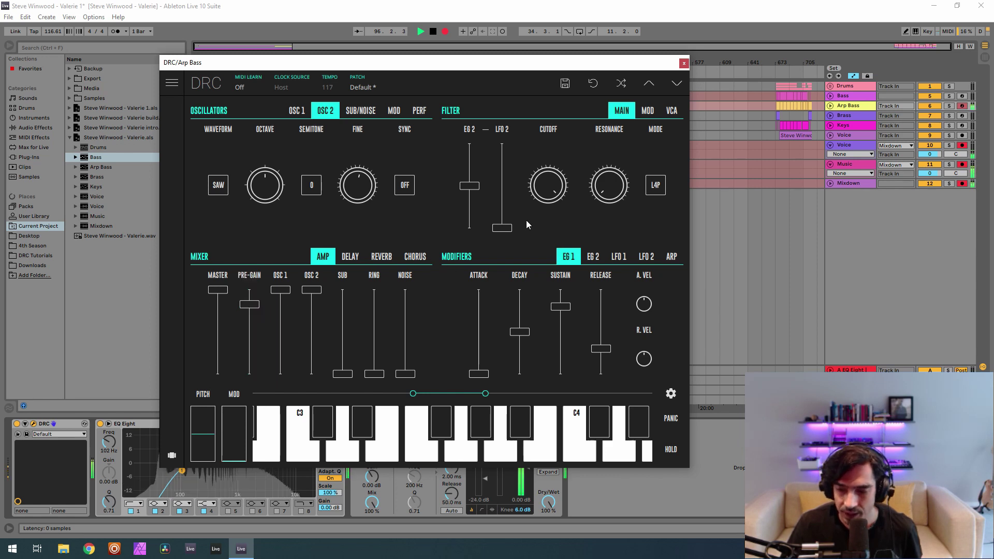
{"action": "mouse_move", "coordinate": [470, 185]}
{"action": "left_mouse_down"}
{"action": "mouse_move", "coordinate": [472, 166]}
{"action": "mouse_move", "coordinate": [482, 178]}
{"action": "left_mouse_up"}
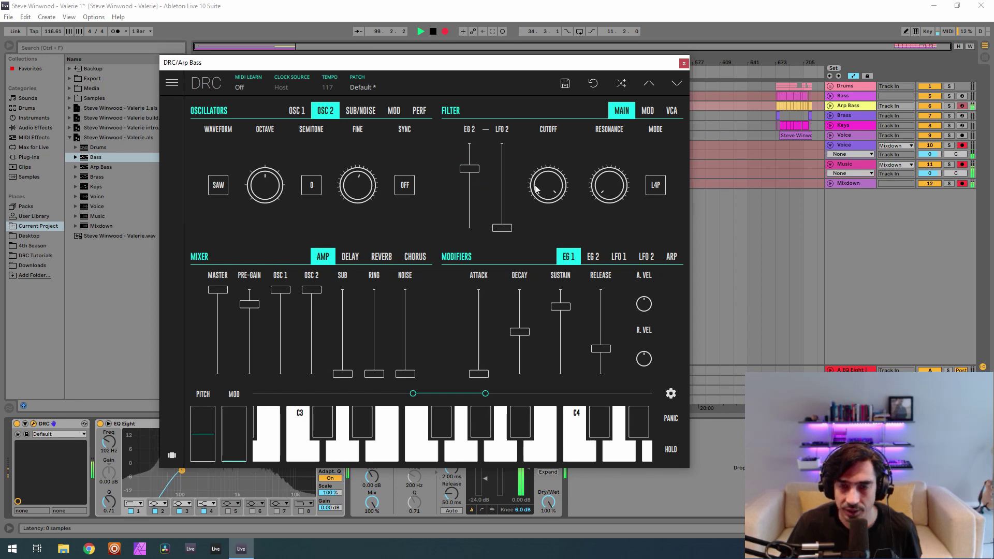
{"action": "left_click_drag", "start_coordinate": [557, 195], "coordinate": [588, 412]}
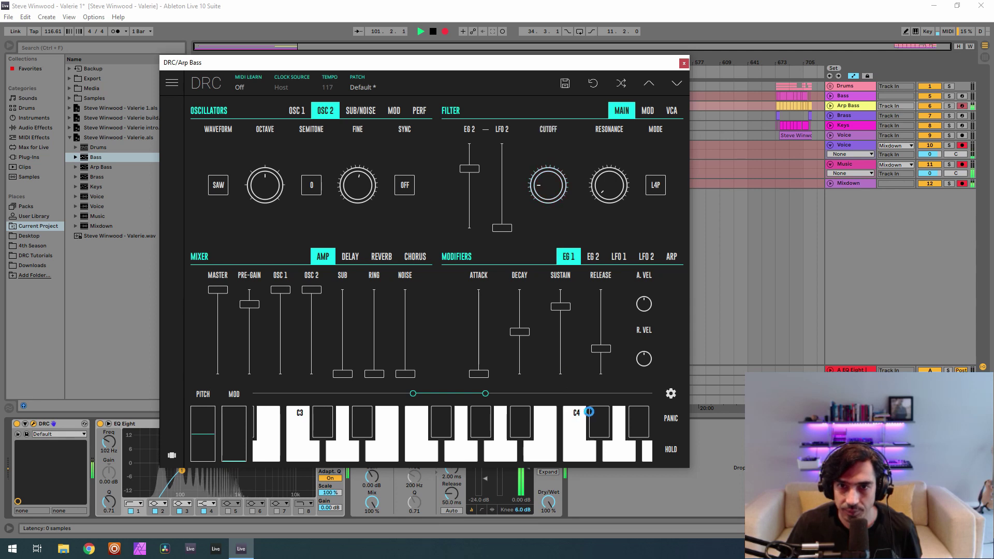
{"action": "left_click", "coordinate": [621, 179]}
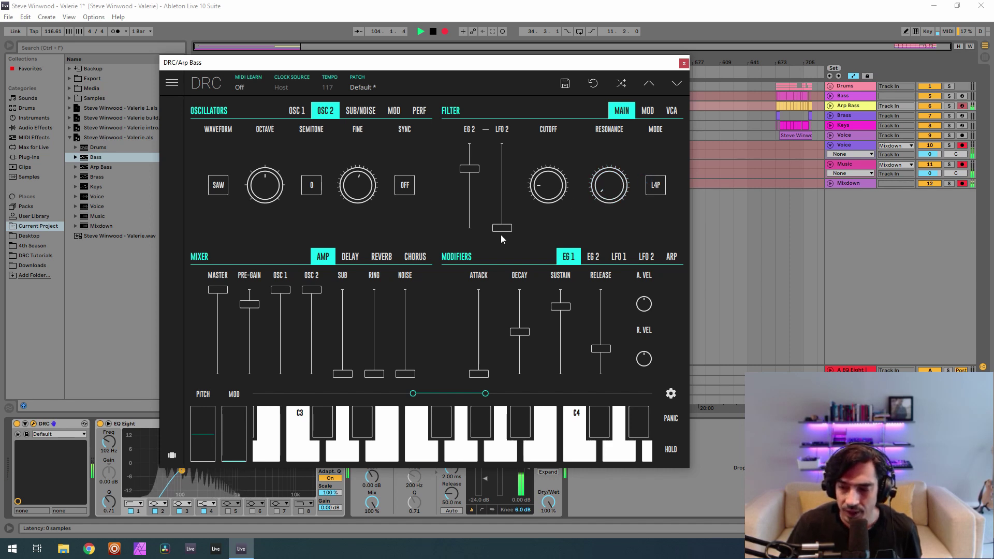
Set the Arp Bass synth's voice mode to Mono and shorten the EG 1 release slightly
{"action": "left_click", "coordinate": [420, 111]}
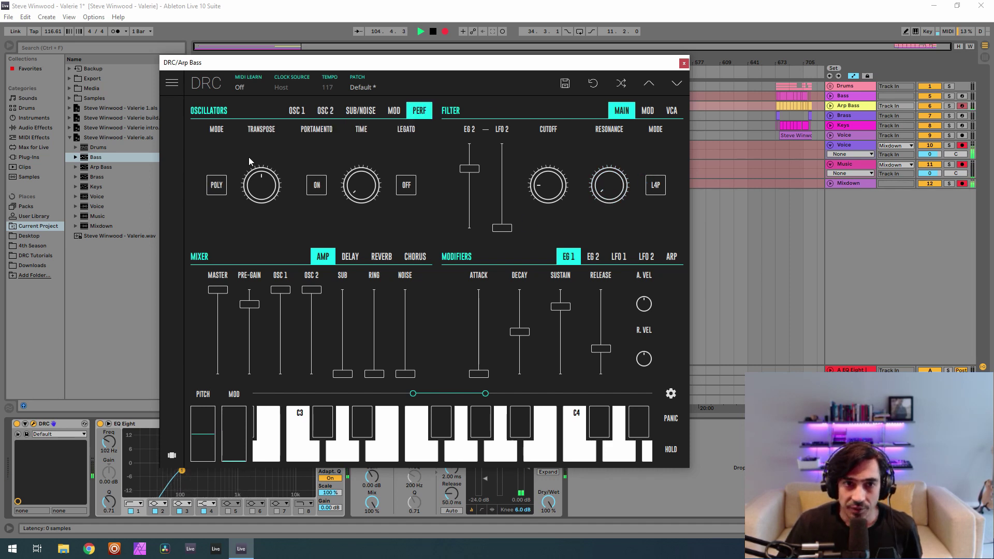
{"action": "left_click", "coordinate": [222, 187]}
{"action": "left_click", "coordinate": [221, 184]}
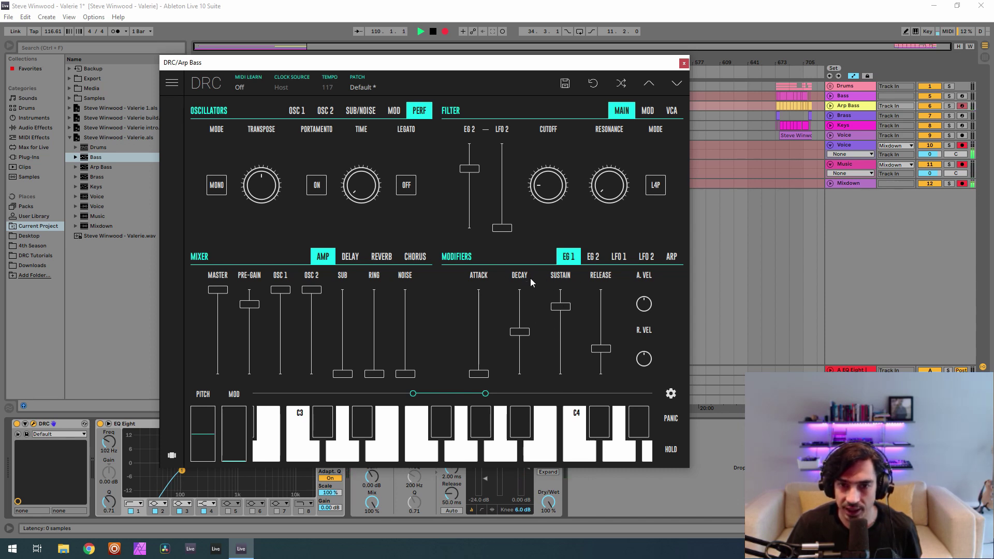
{"action": "left_click", "coordinate": [614, 351]}
{"action": "mouse_move", "coordinate": [612, 344]}
{"action": "left_mouse_down"}
{"action": "mouse_move", "coordinate": [608, 362]}
{"action": "mouse_move", "coordinate": [616, 357]}
{"action": "left_mouse_up"}
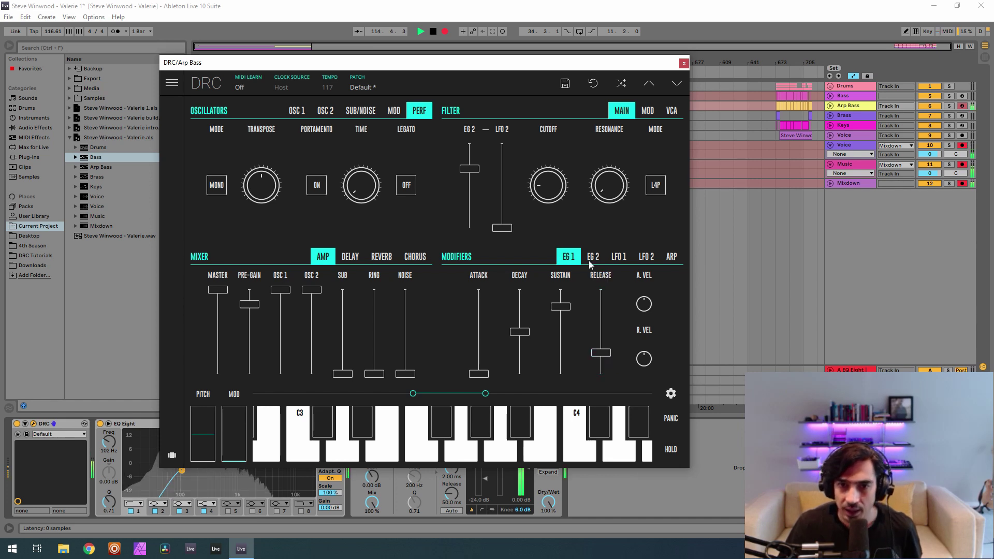
Shape EG 2 with full sustain, decay just above halfway and a slightly longer release
{"action": "left_click", "coordinate": [591, 257]}
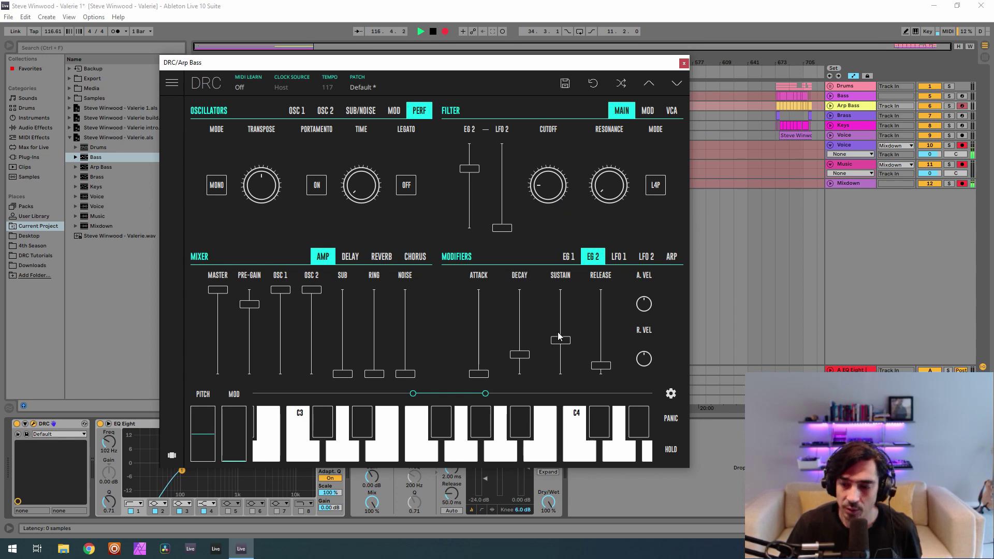
{"action": "left_click_drag", "start_coordinate": [561, 340], "coordinate": [559, 215]}
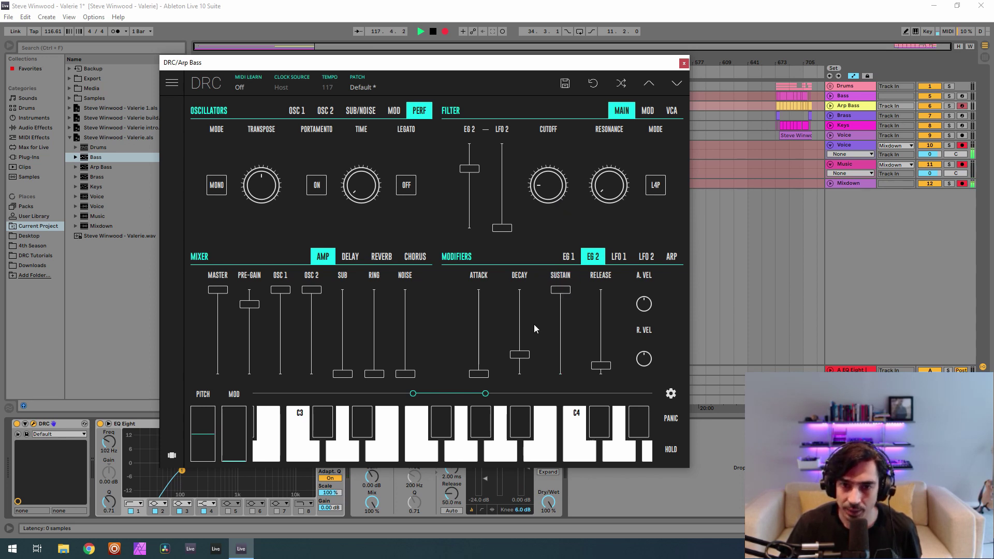
{"action": "mouse_move", "coordinate": [532, 337]}
{"action": "left_mouse_down"}
{"action": "mouse_move", "coordinate": [529, 329]}
{"action": "mouse_move", "coordinate": [544, 336]}
{"action": "left_mouse_up"}
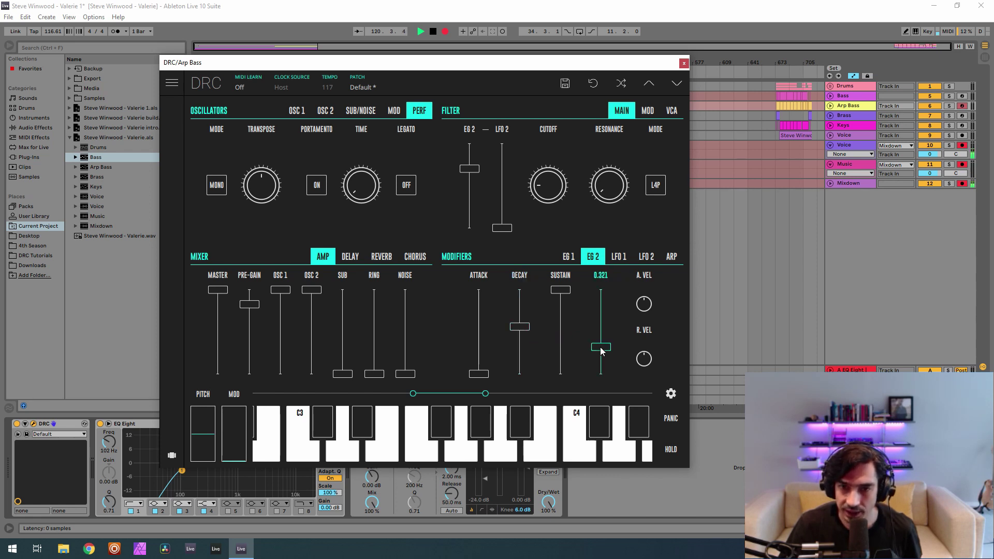
{"action": "left_click_drag", "start_coordinate": [601, 351], "coordinate": [616, 369]}
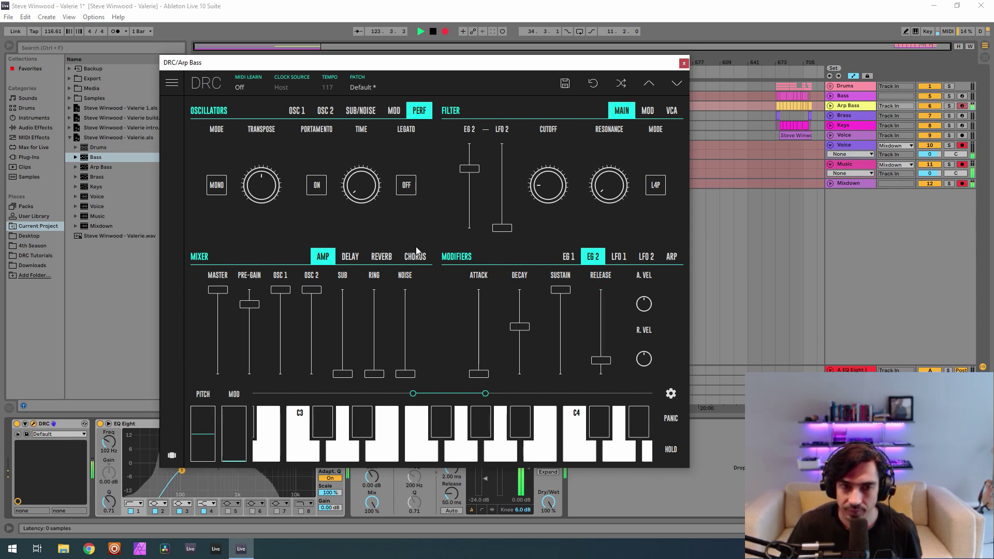
Set the Arp Bass reverb to about 20% amount, with decay at halfway and modulation just below halfway
{"action": "left_click", "coordinate": [389, 255]}
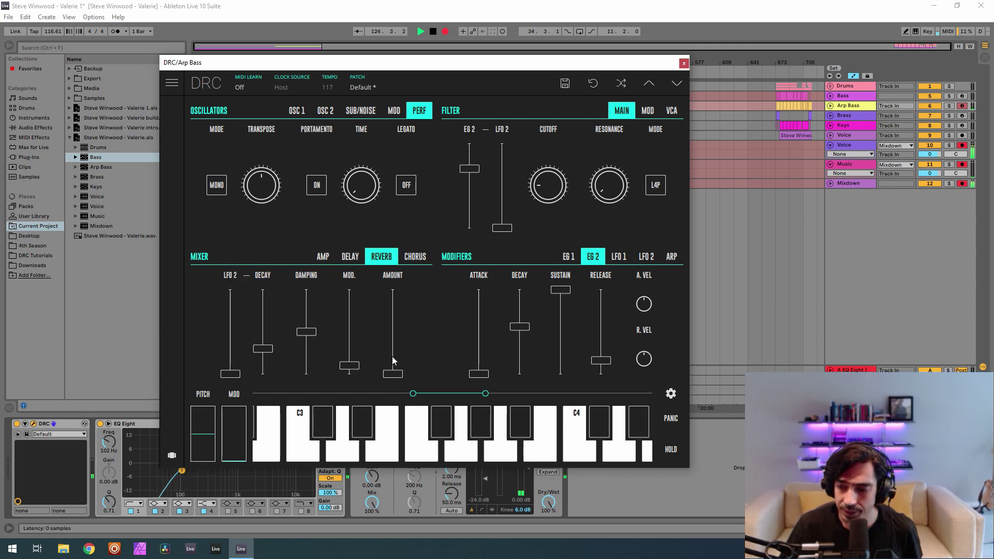
{"action": "left_click_drag", "start_coordinate": [393, 356], "coordinate": [397, 366]}
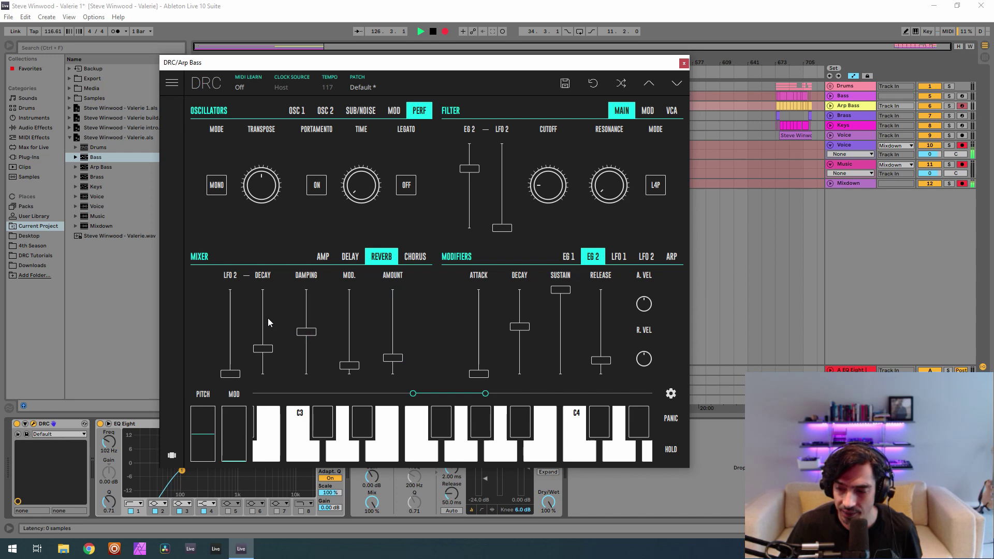
{"action": "left_click_drag", "start_coordinate": [268, 319], "coordinate": [271, 339]}
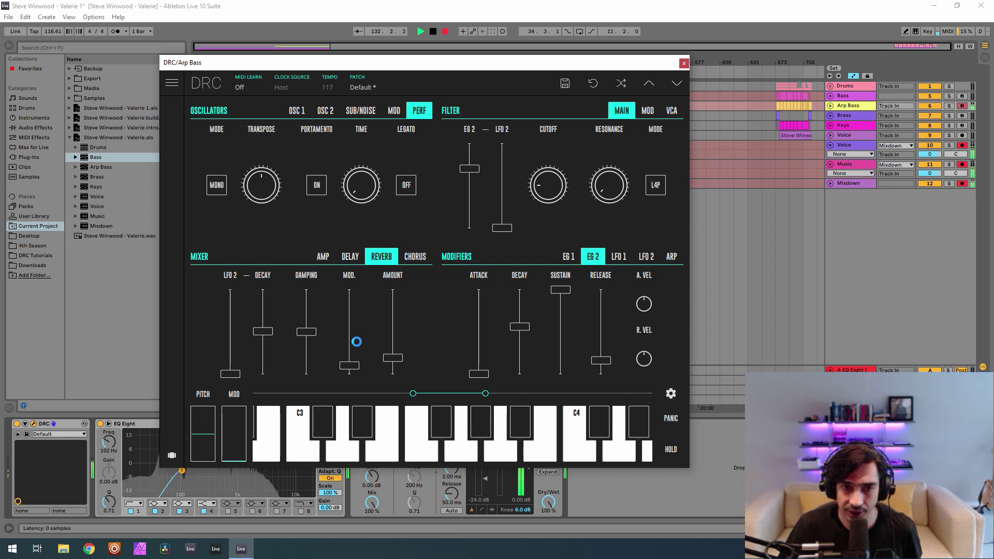
{"action": "left_click_drag", "start_coordinate": [355, 340], "coordinate": [358, 346]}
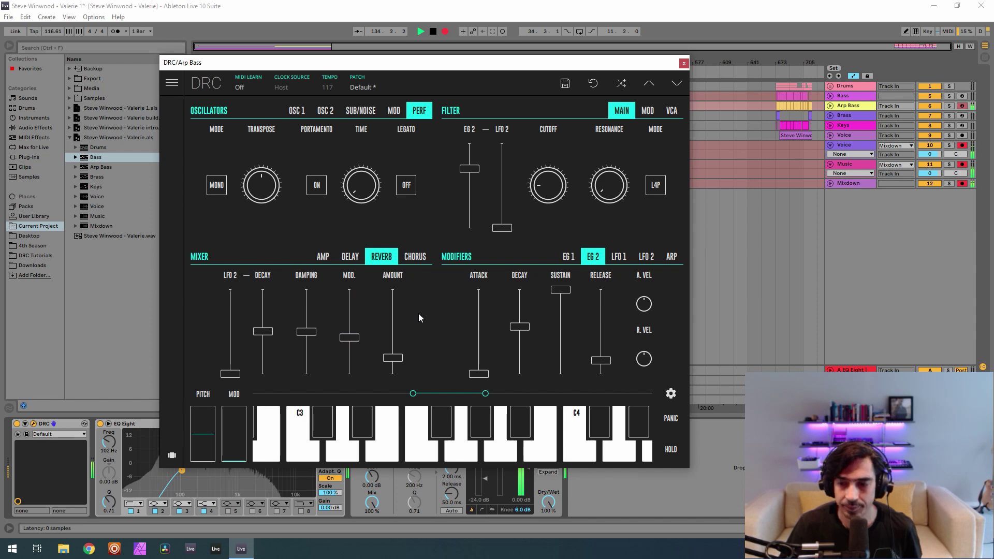
Enable the Arp Bass chorus with a low rate and slightly more depth, and close the synth window
{"action": "left_click", "coordinate": [415, 256]}
{"action": "left_click", "coordinate": [228, 331]}
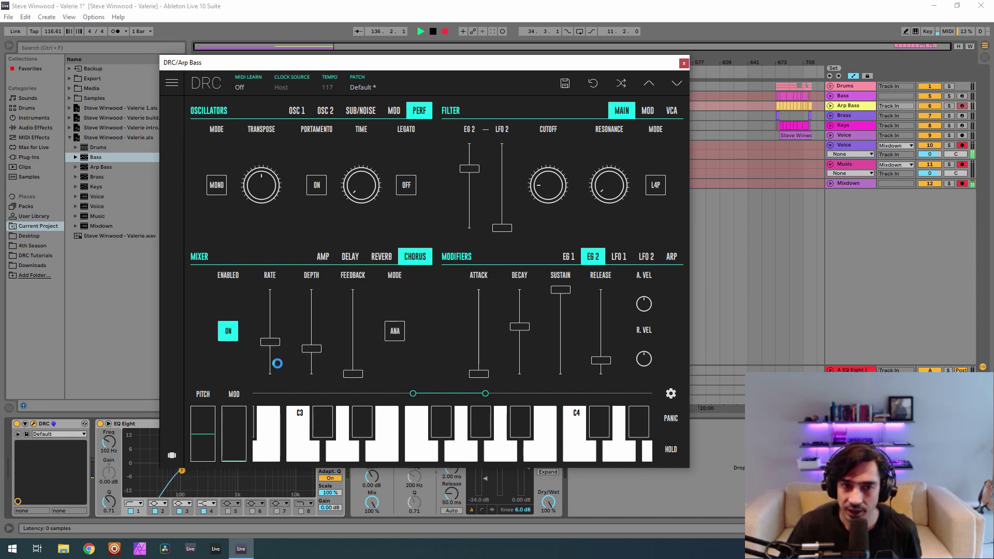
{"action": "left_click_drag", "start_coordinate": [278, 363], "coordinate": [336, 352]}
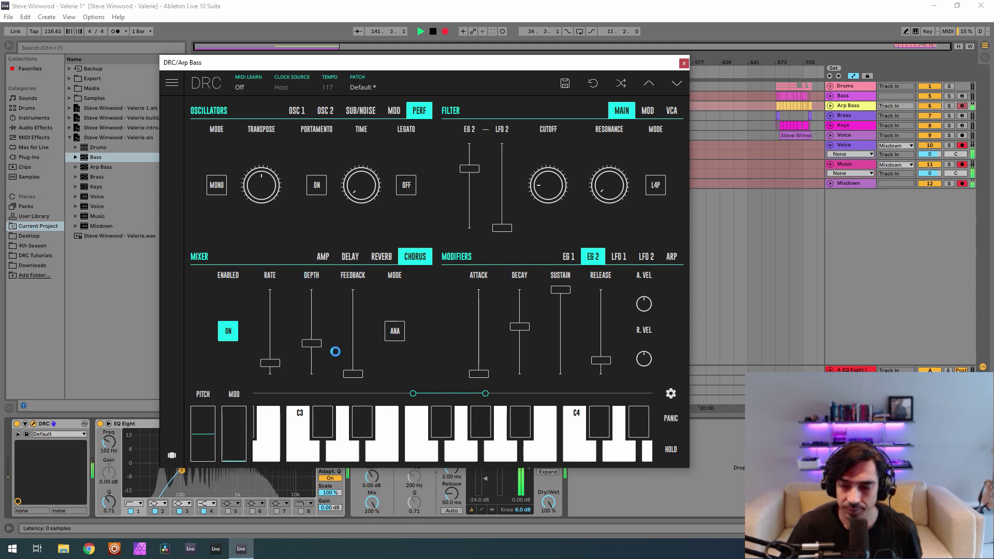
{"action": "left_click", "coordinate": [684, 63]}
Select the Brass track and turn off its DLYM device
{"action": "left_click", "coordinate": [846, 114]}
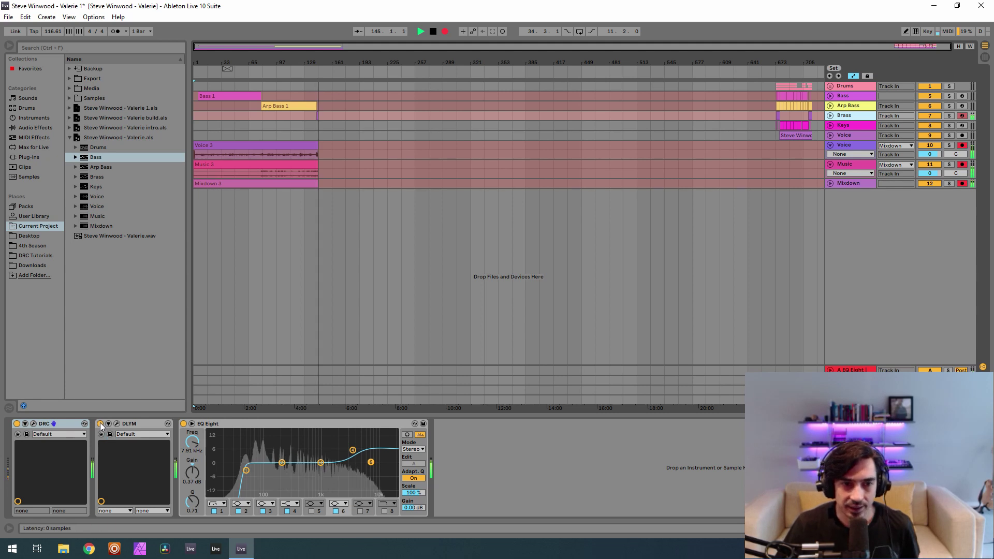
{"action": "left_click", "coordinate": [855, 126]}
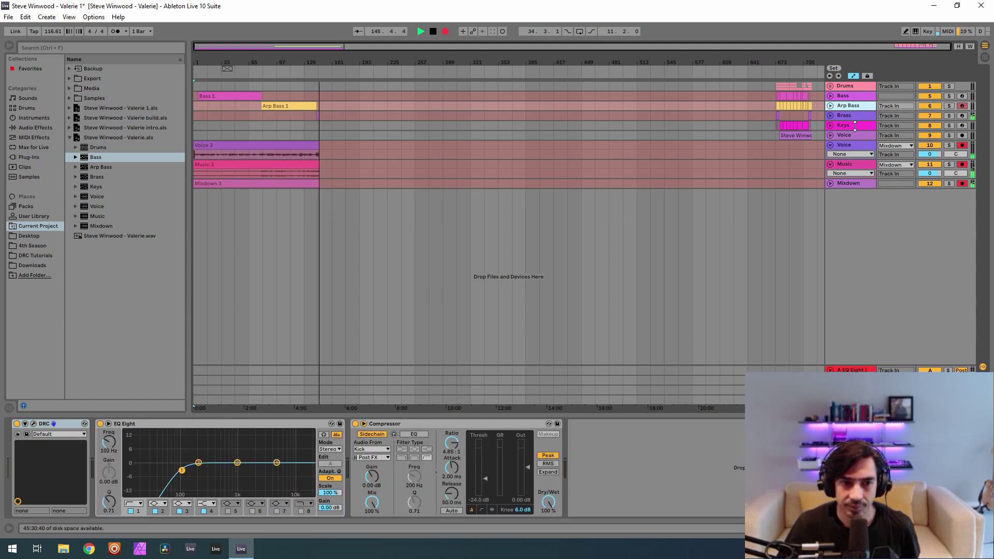
{"action": "left_click", "coordinate": [856, 118]}
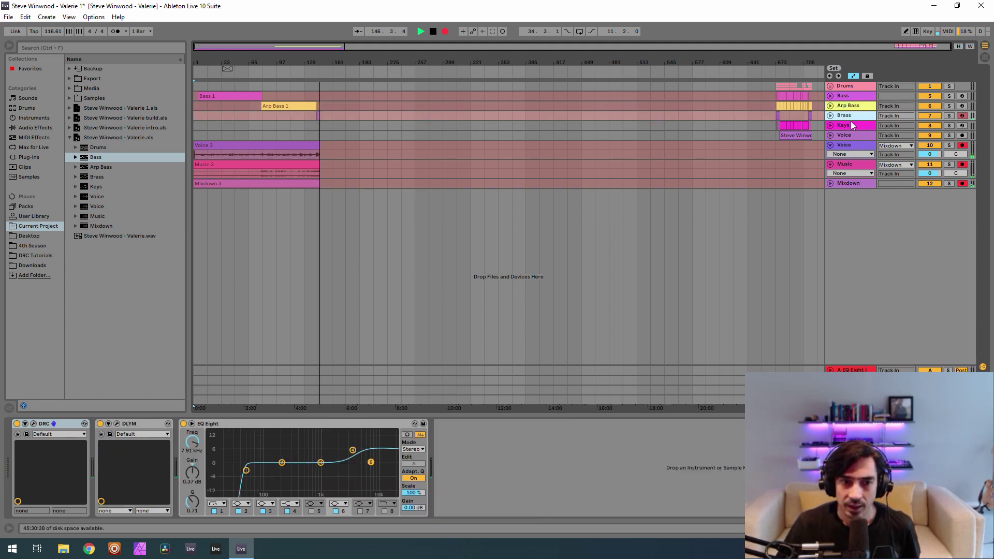
{"action": "left_click", "coordinate": [100, 424]}
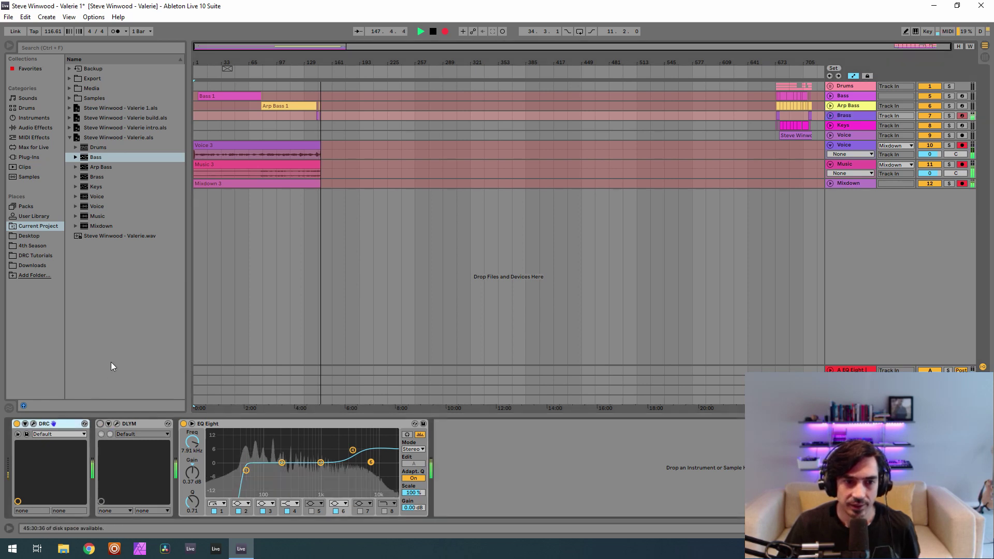
Open the Brass track's DRC synth and load the second Default patch in the Factory bank
{"action": "left_click", "coordinate": [33, 423]}
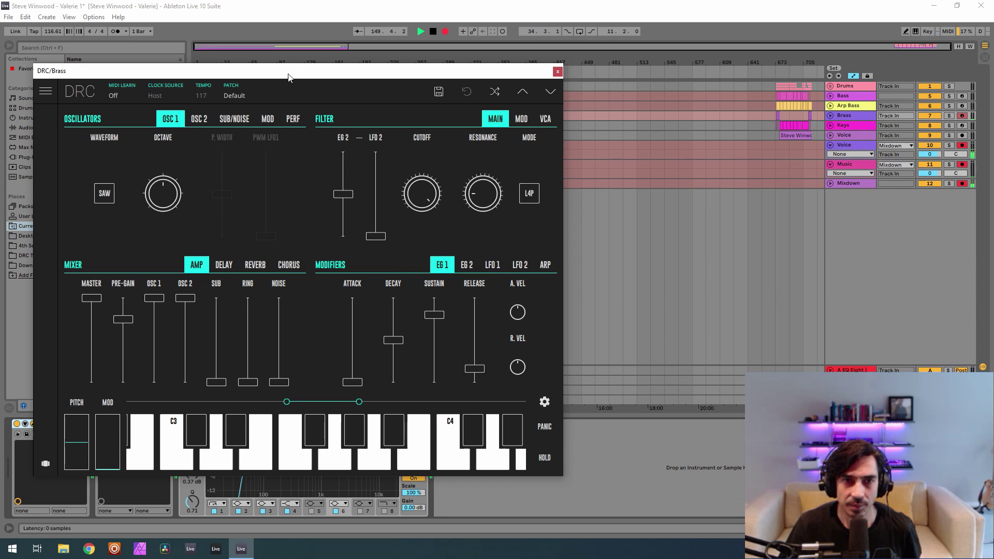
{"action": "left_click_drag", "start_coordinate": [289, 76], "coordinate": [434, 84]}
{"action": "left_click", "coordinate": [377, 276]}
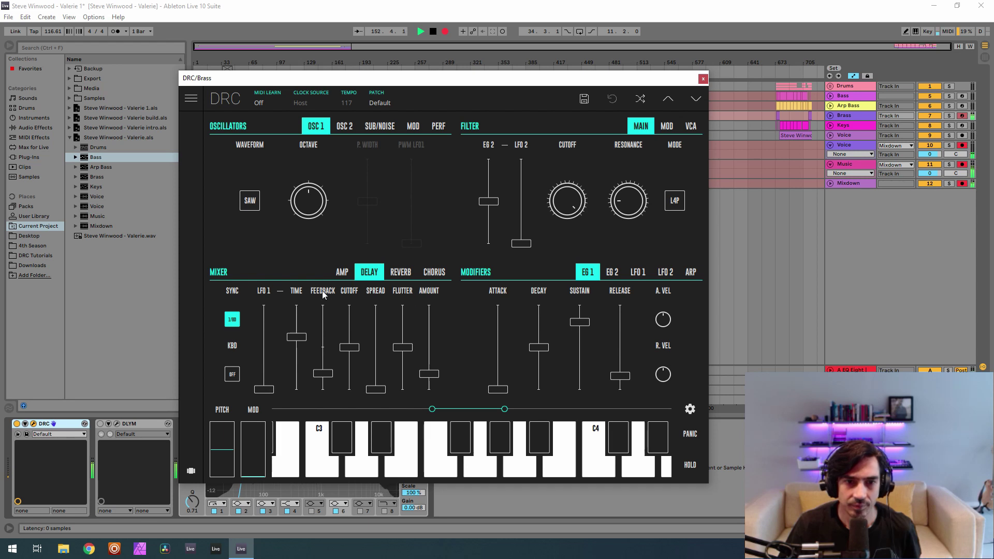
{"action": "mouse_move", "coordinate": [322, 294]}
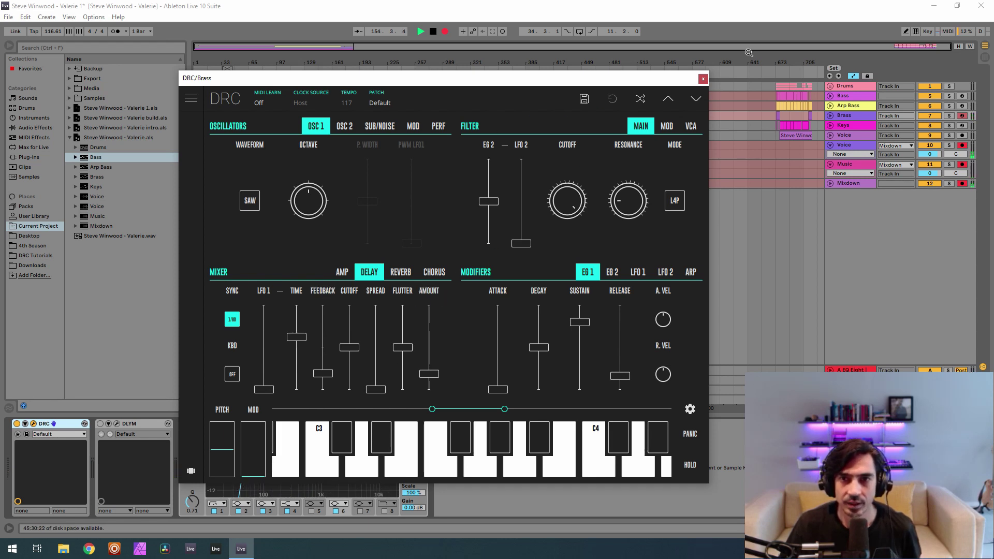
{"action": "left_click", "coordinate": [366, 95]}
{"action": "left_click", "coordinate": [370, 178]}
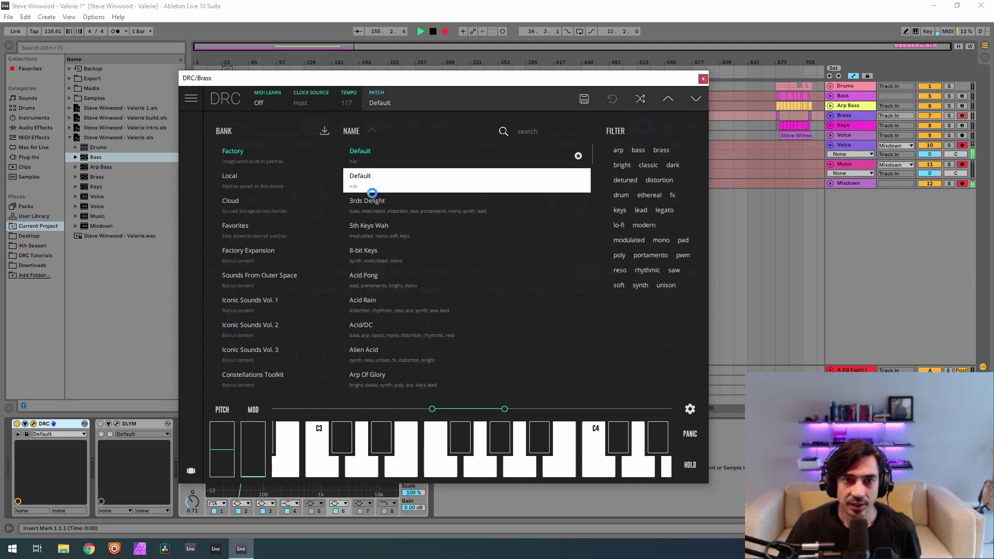
{"action": "left_click", "coordinate": [403, 106]}
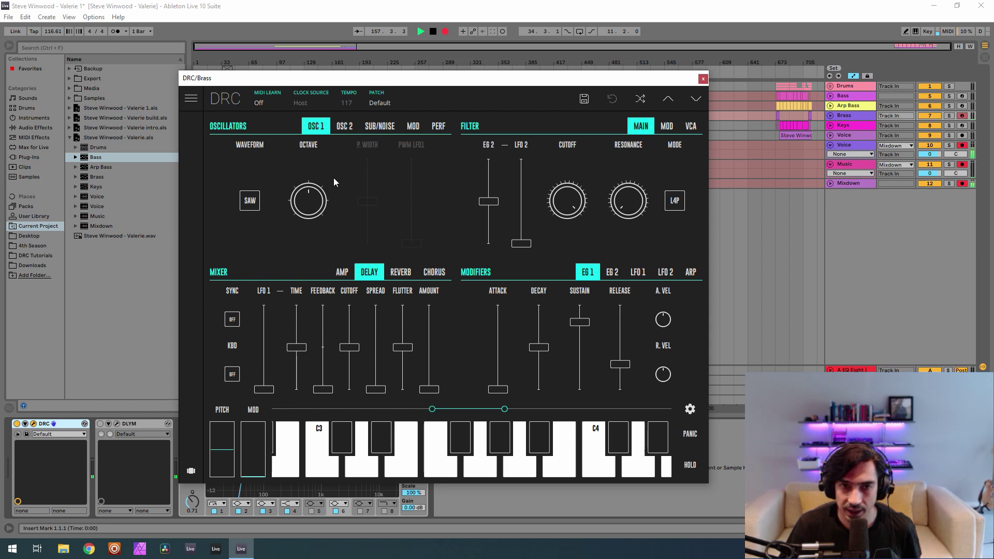
Bring the Brass synth's Osc 2 to full level and detune it slightly upward
{"action": "left_click", "coordinate": [345, 276]}
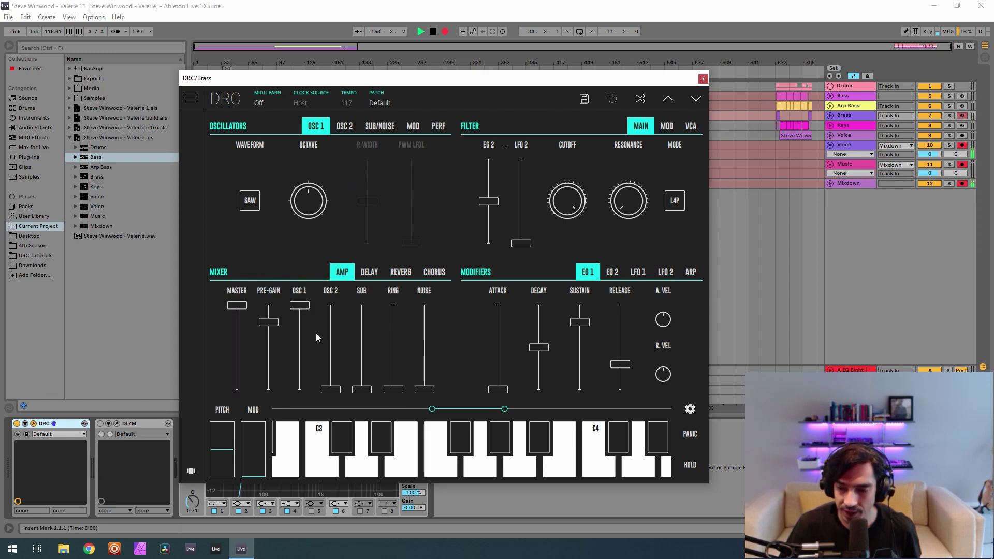
{"action": "left_click_drag", "start_coordinate": [331, 334], "coordinate": [331, 306]}
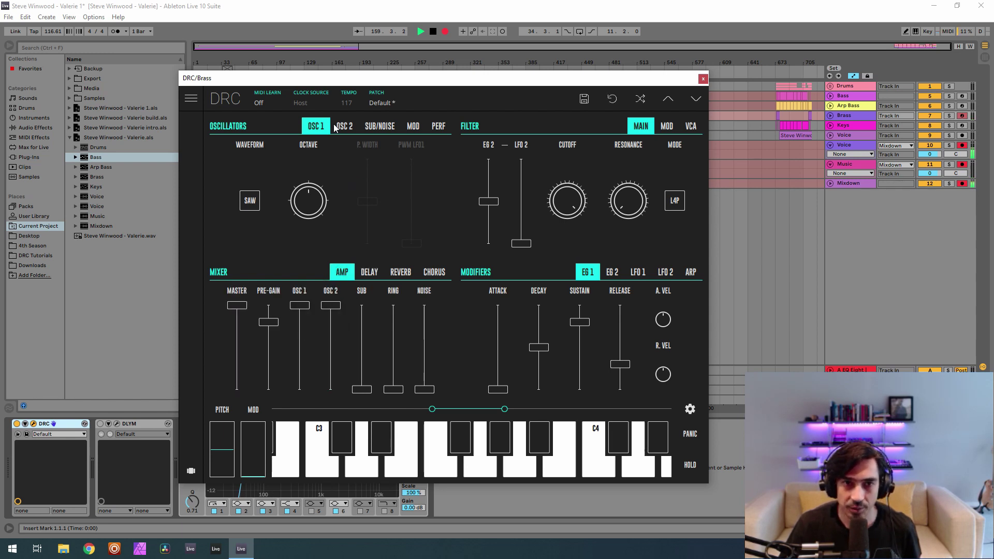
{"action": "left_click", "coordinate": [336, 127]}
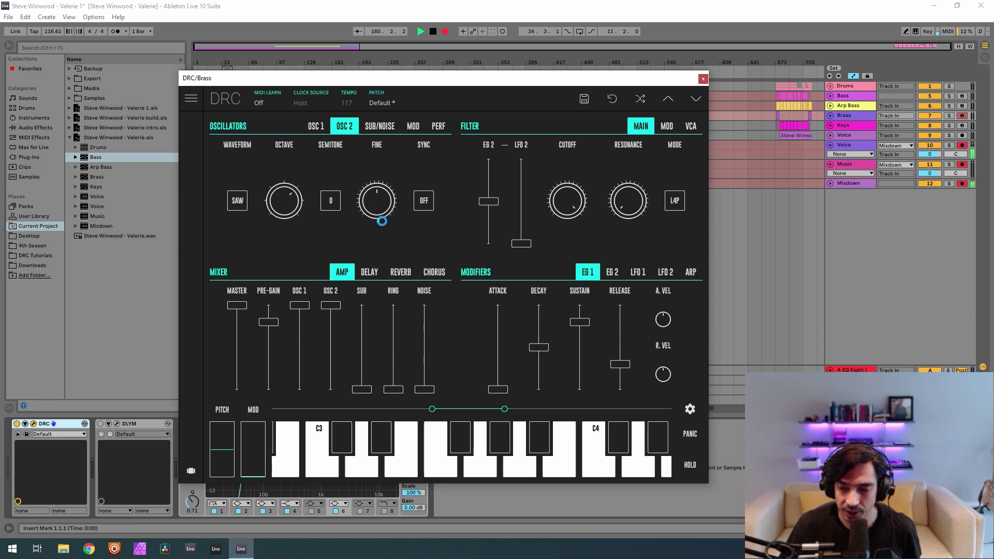
{"action": "left_click_drag", "start_coordinate": [382, 221], "coordinate": [413, 202]}
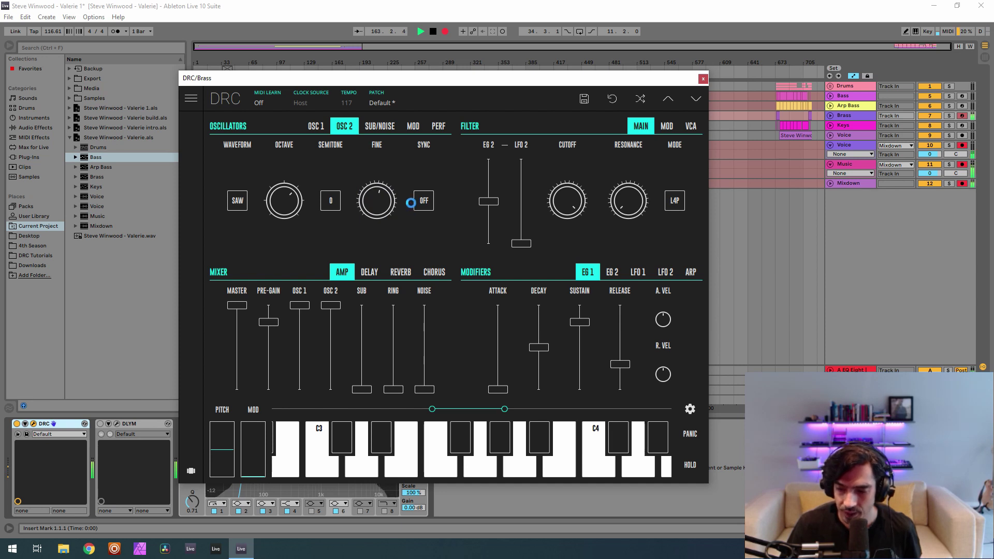
Try a lower pre-gain on the Brass synth and bring it back up
{"action": "left_click_drag", "start_coordinate": [268, 322], "coordinate": [289, 354]}
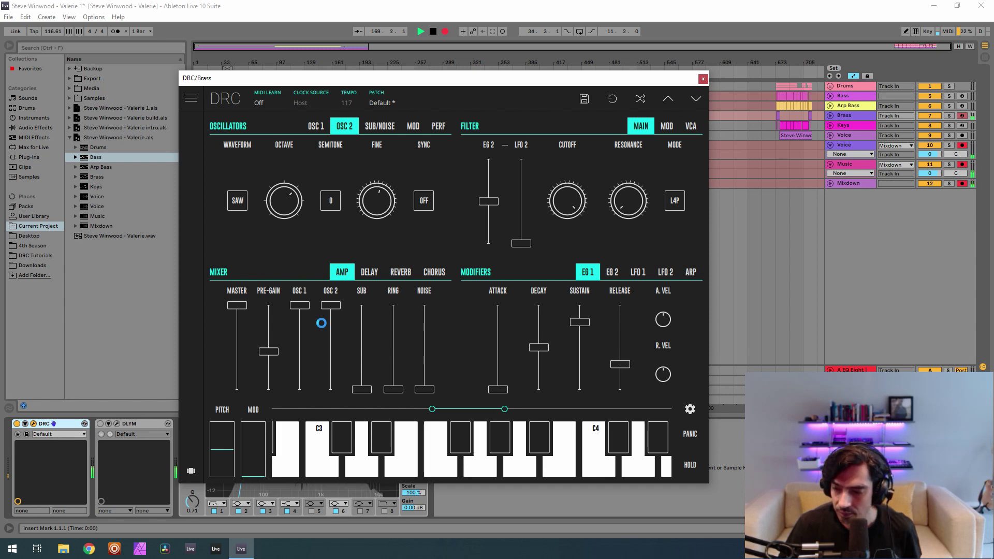
{"action": "left_click", "coordinate": [269, 326]}
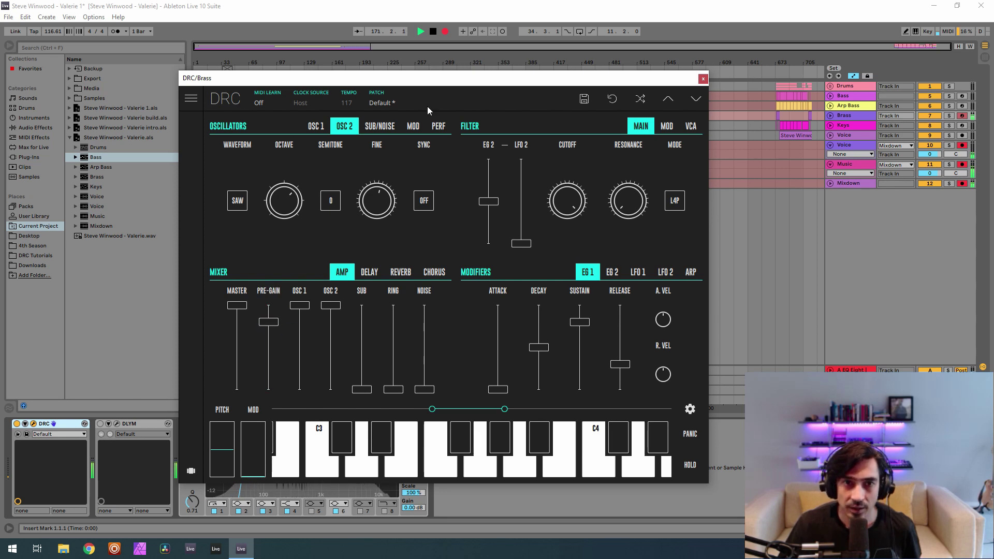
Compare the Brass sound with the first Default patch in the list, and return to the second Default patch
{"action": "left_click", "coordinate": [382, 103]}
{"action": "left_click", "coordinate": [388, 154]}
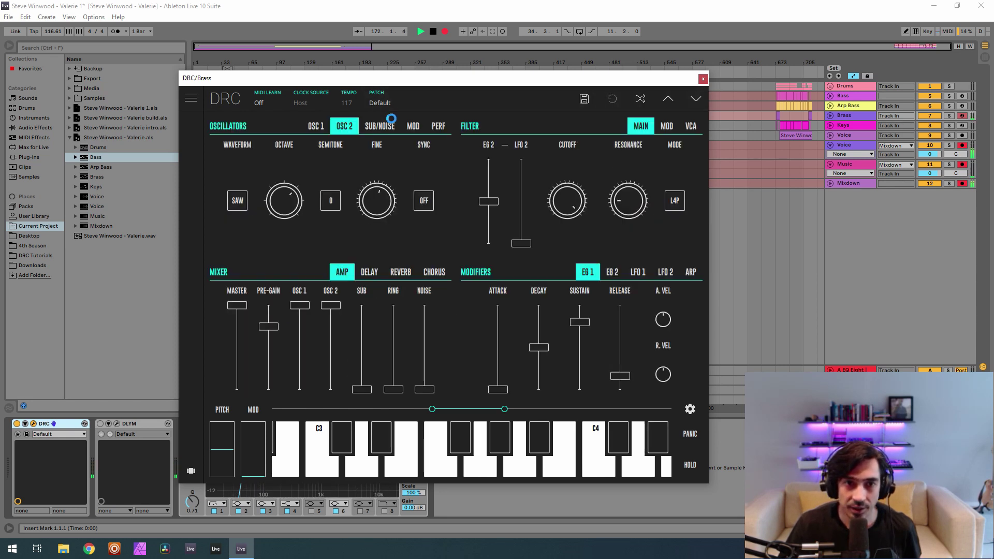
{"action": "left_click", "coordinate": [442, 100]}
{"action": "left_click", "coordinate": [363, 179]}
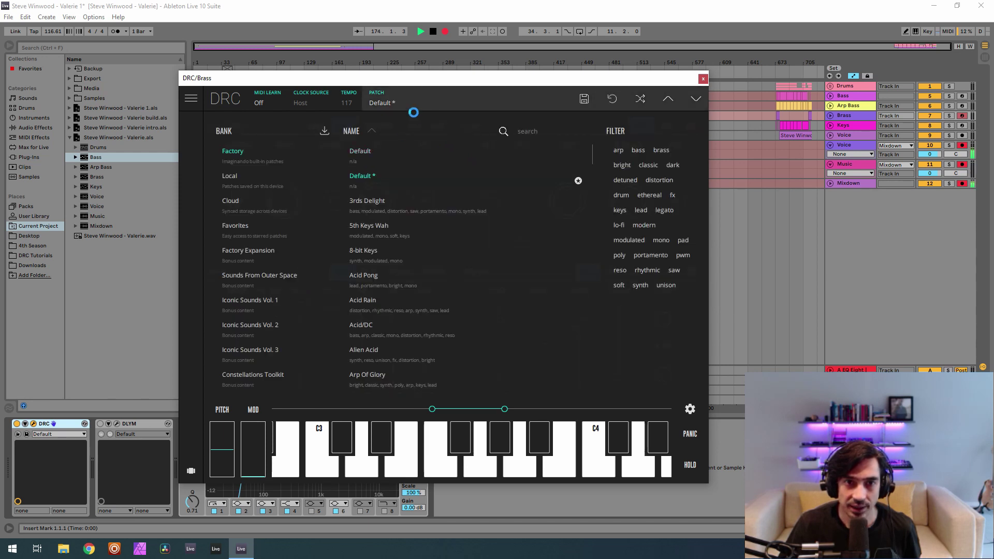
Lower the Brass synth's pre-gain slightly and raise its filter resonance a little above minimum
{"action": "left_click_drag", "start_coordinate": [273, 328], "coordinate": [274, 335]}
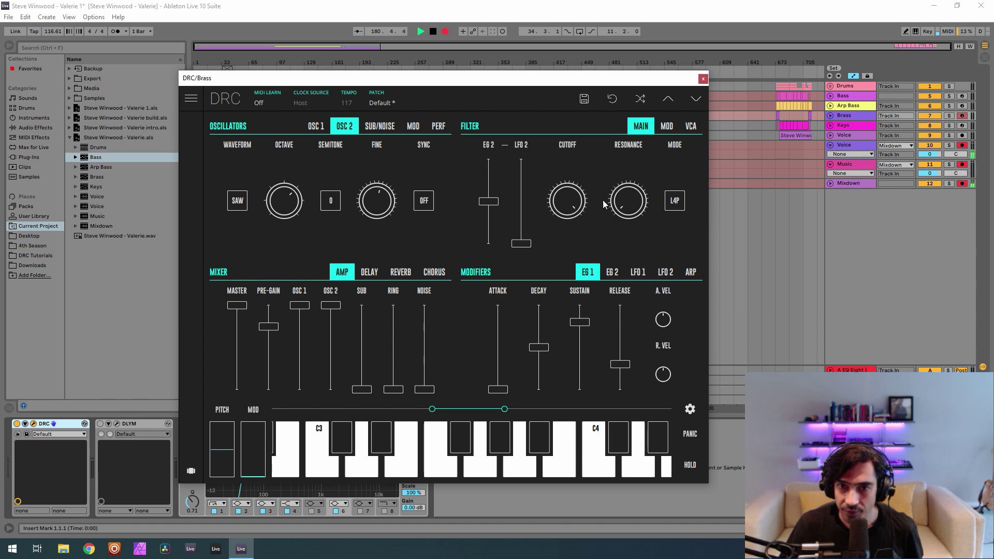
{"action": "left_click_drag", "start_coordinate": [634, 220], "coordinate": [622, 173]}
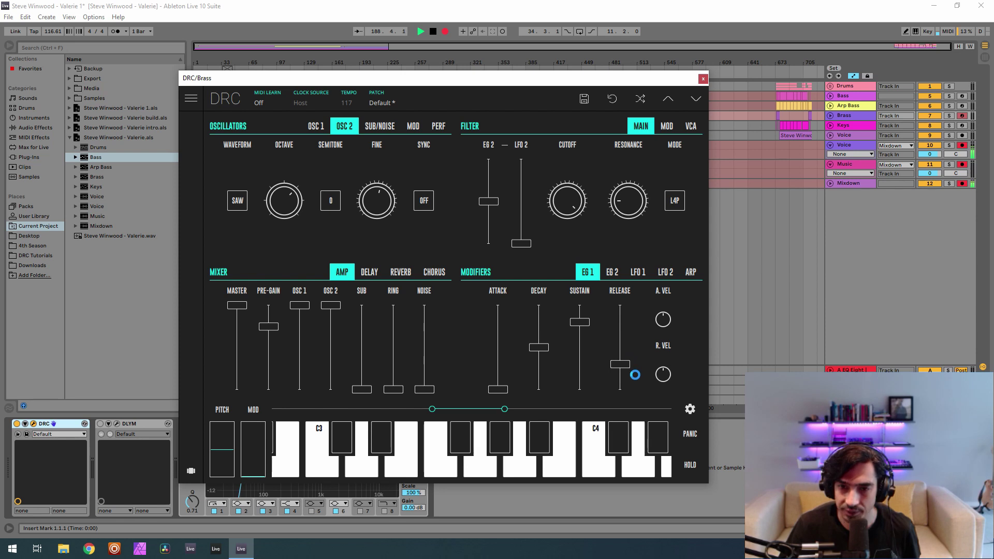
Shorten the Brass synth's EG 1 release slightly and show its EG 2 envelope
{"action": "left_click_drag", "start_coordinate": [627, 364], "coordinate": [624, 385]}
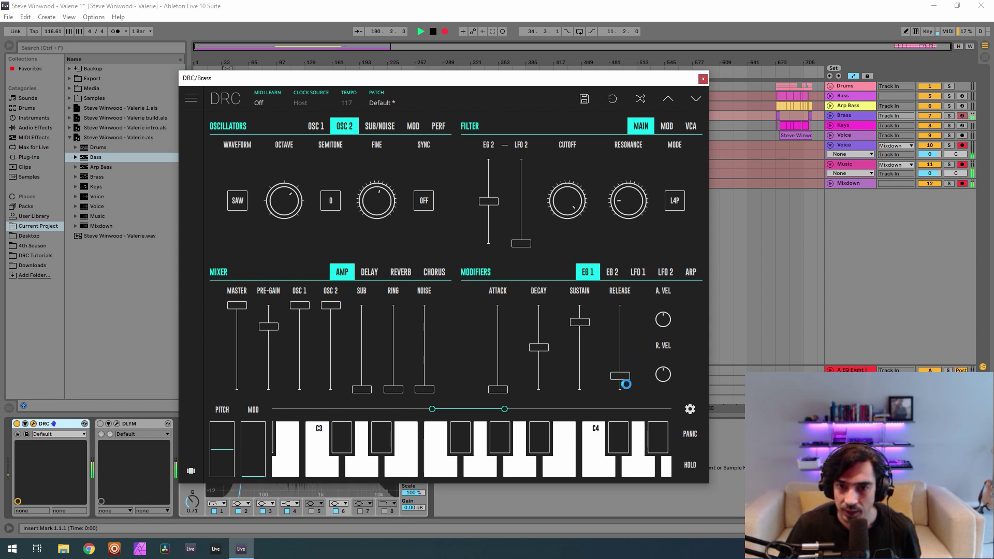
{"action": "left_click", "coordinate": [613, 273]}
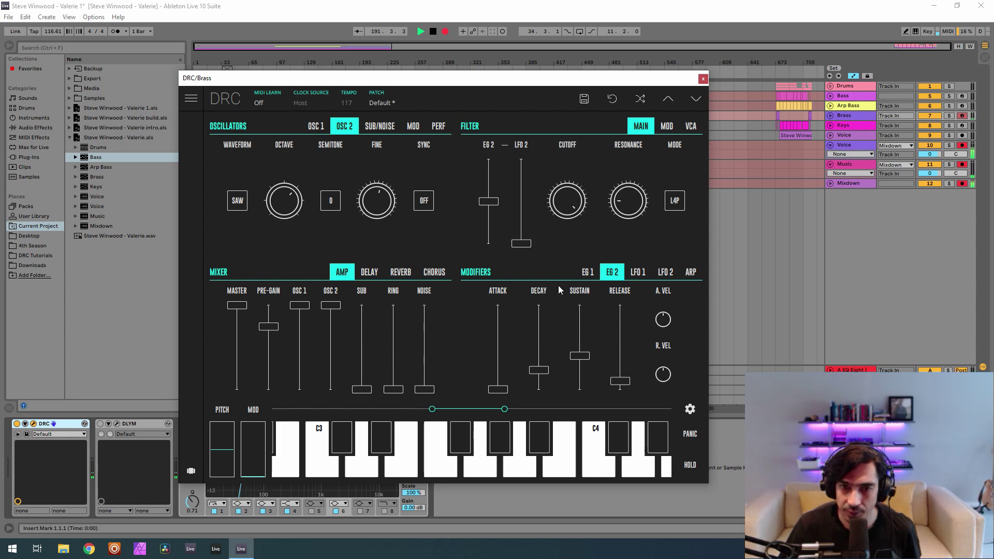
{"action": "mouse_move", "coordinate": [504, 291]}
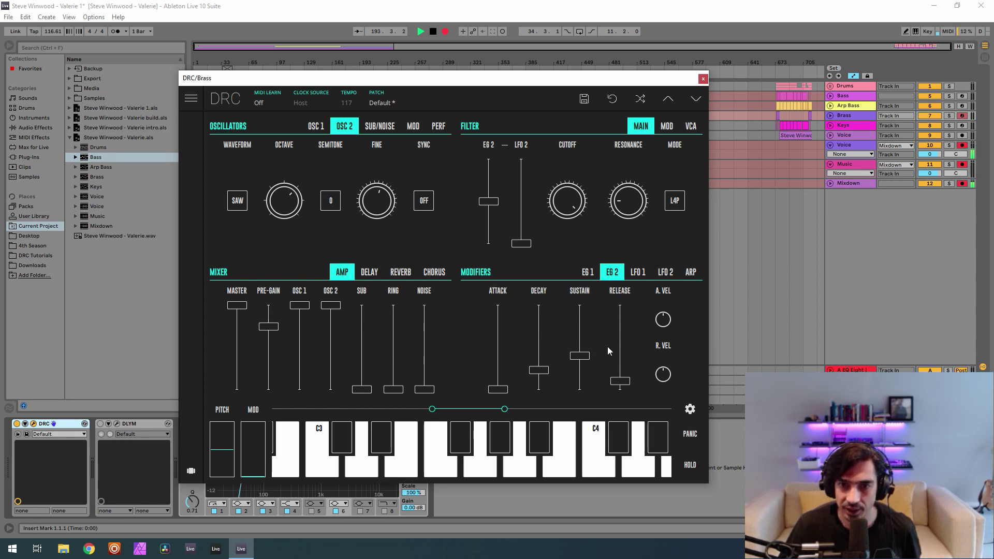
Turn on delay sync on the Brass synth and raise the delay amount and feedback to roughly one fifth
{"action": "left_click", "coordinate": [405, 276]}
{"action": "left_click", "coordinate": [378, 274]}
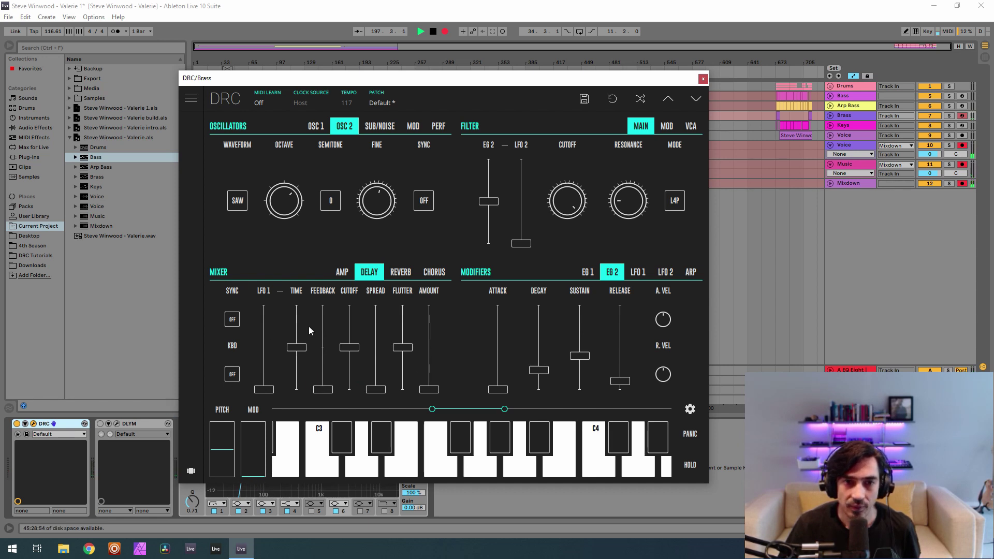
{"action": "left_click", "coordinate": [231, 321]}
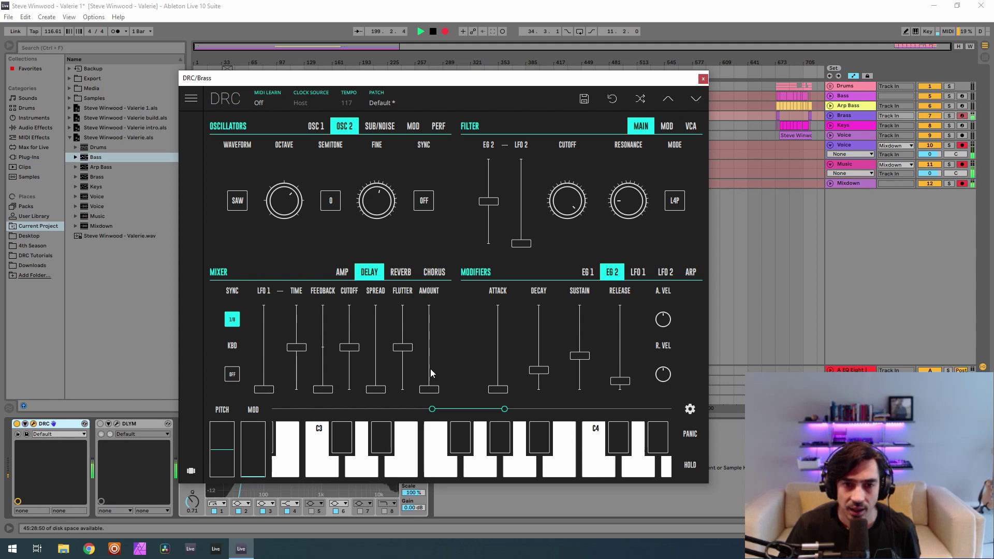
{"action": "left_click_drag", "start_coordinate": [429, 373], "coordinate": [450, 381]}
{"action": "left_click_drag", "start_coordinate": [334, 395], "coordinate": [338, 376]}
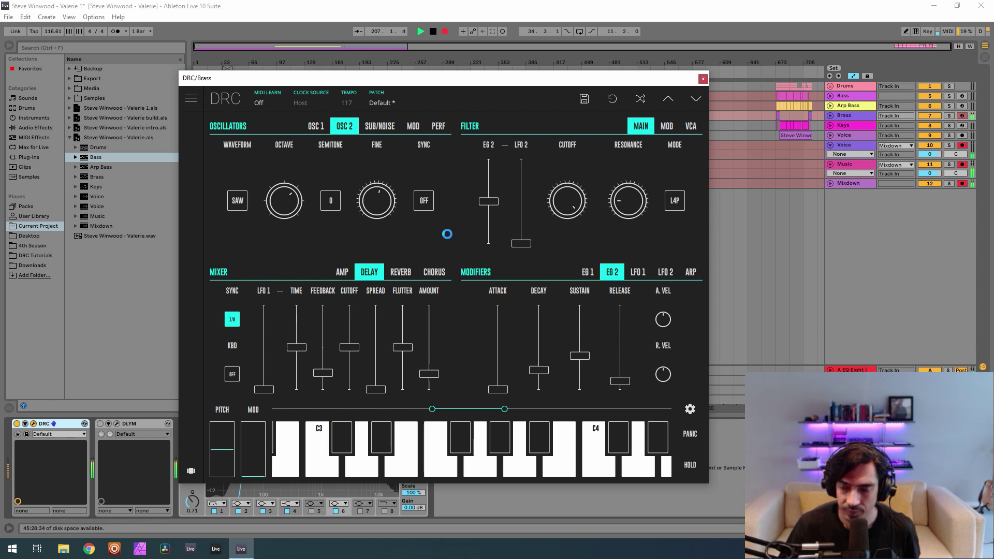
Check the Brass track's DLYM settings on the Default patch and switch the DLYM effect on
{"action": "left_click", "coordinate": [703, 79]}
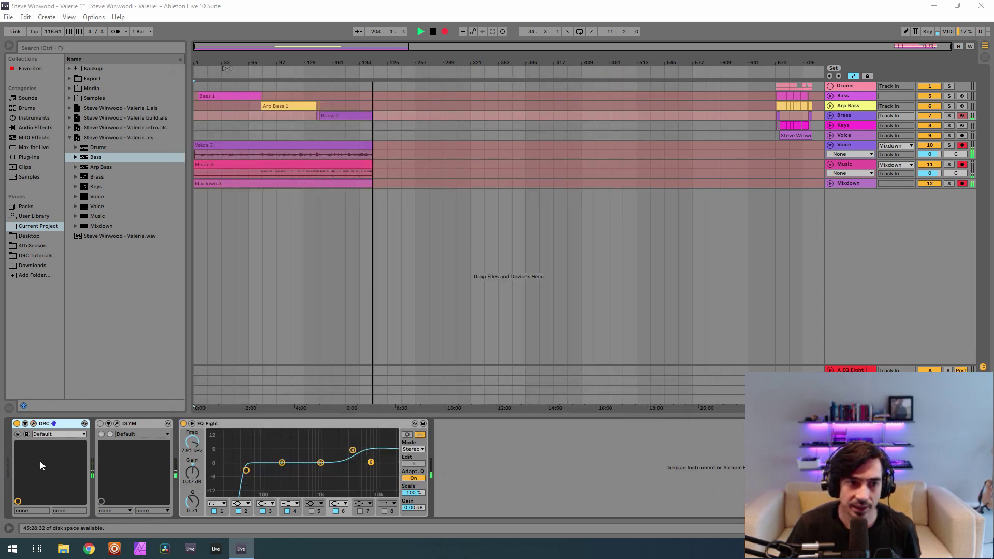
{"action": "left_click", "coordinate": [116, 426]}
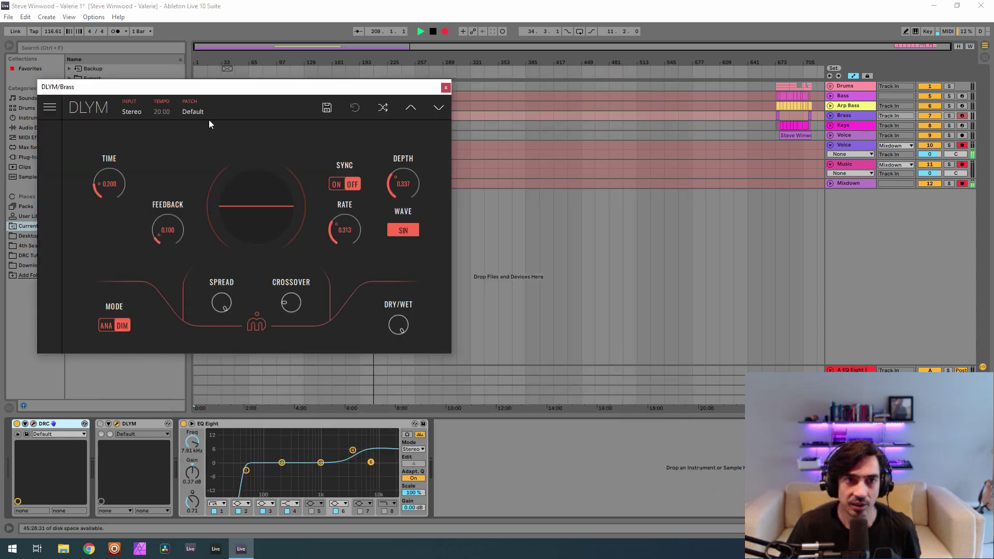
{"action": "left_click_drag", "start_coordinate": [240, 93], "coordinate": [336, 95]}
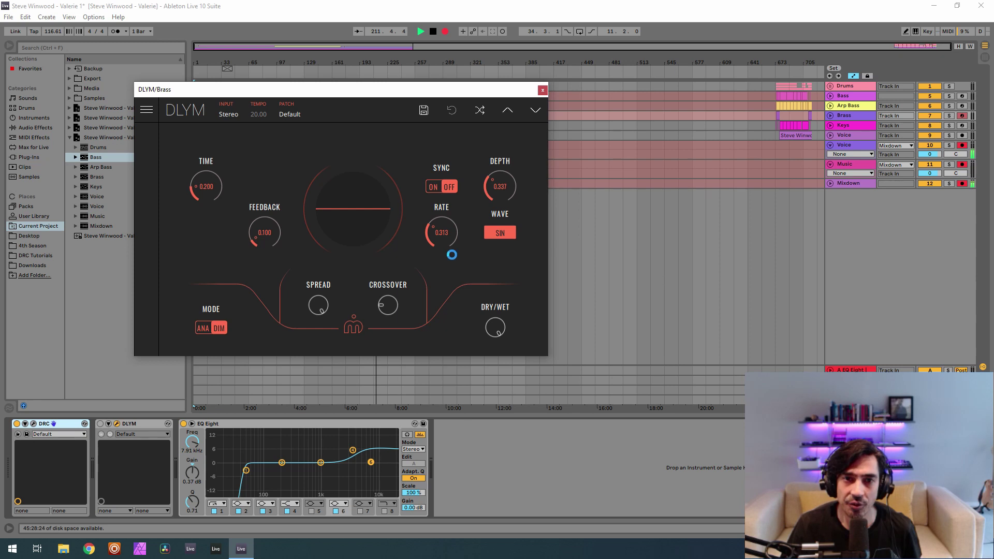
{"action": "left_click", "coordinate": [542, 90]}
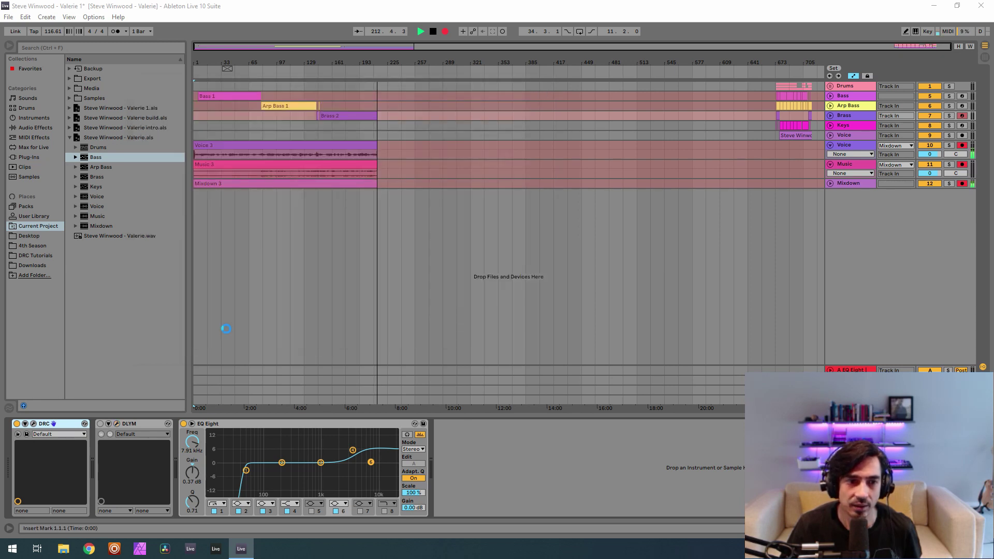
{"action": "left_click", "coordinate": [100, 424]}
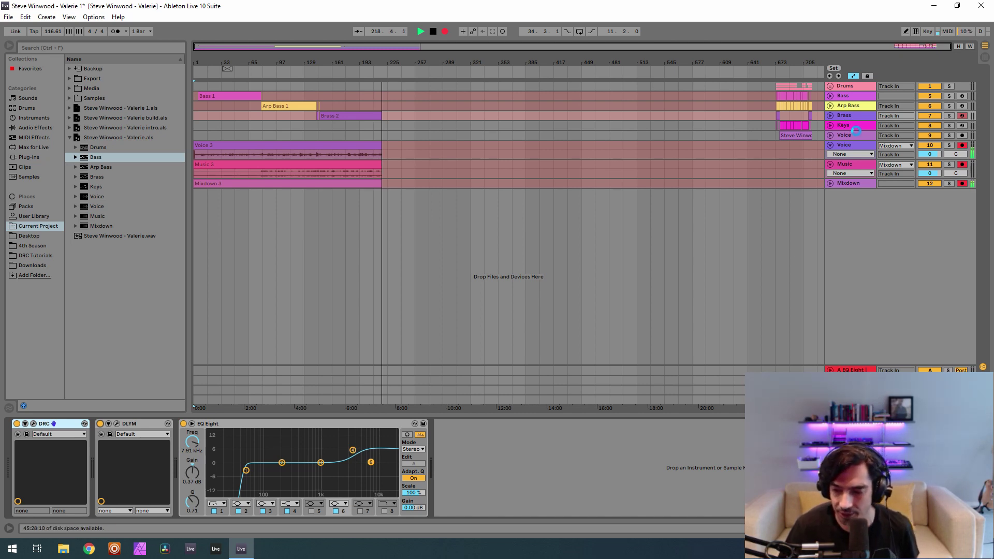
Switch off the Keys track's DLYM effect and load the Factory bank's Default patch in its DRC synth
{"action": "left_click", "coordinate": [848, 124]}
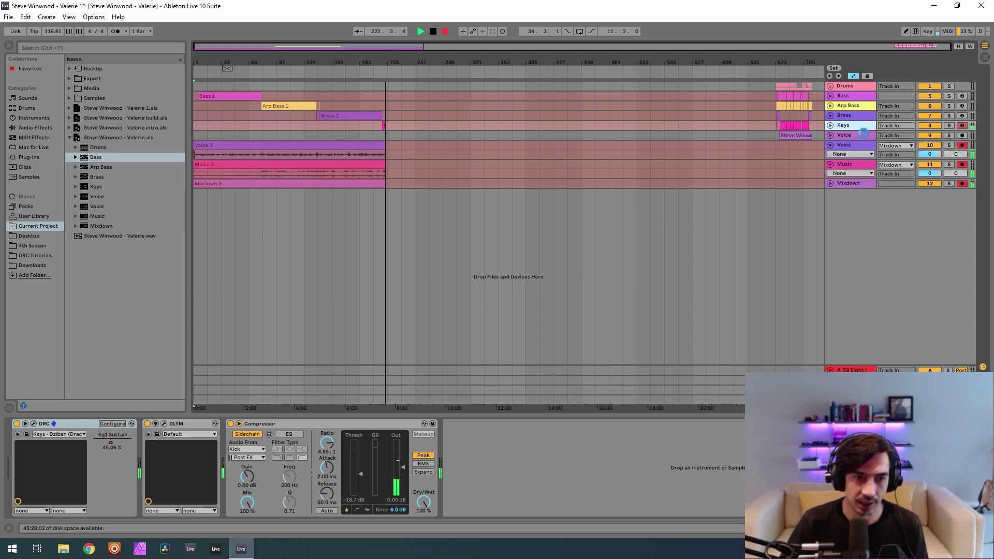
{"action": "left_click", "coordinate": [152, 432]}
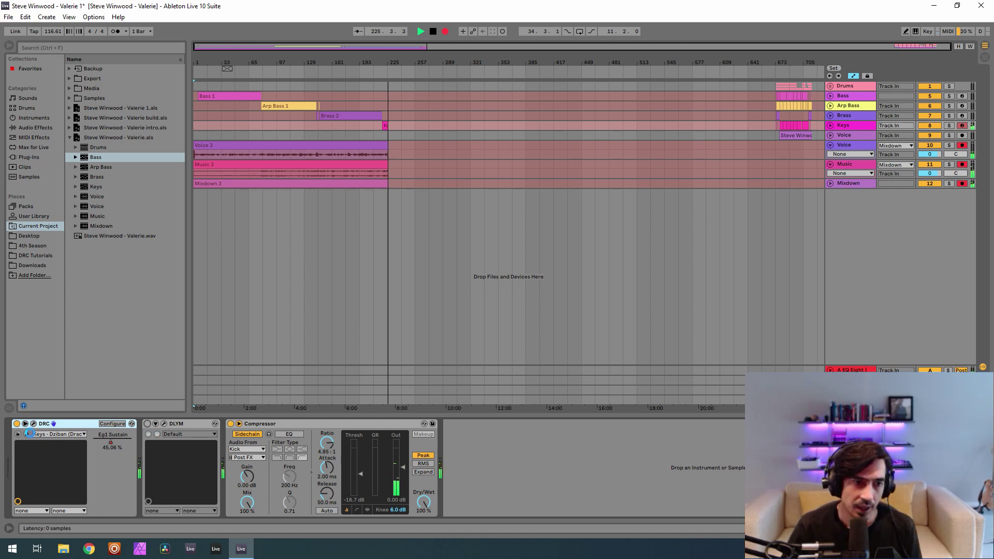
{"action": "left_click", "coordinate": [35, 424]}
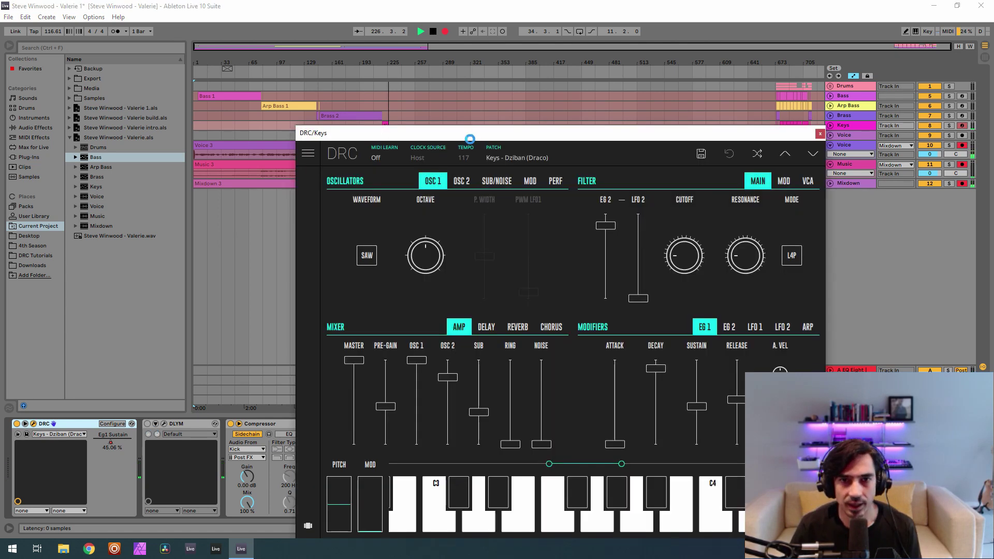
{"action": "left_click_drag", "start_coordinate": [470, 136], "coordinate": [336, 56]}
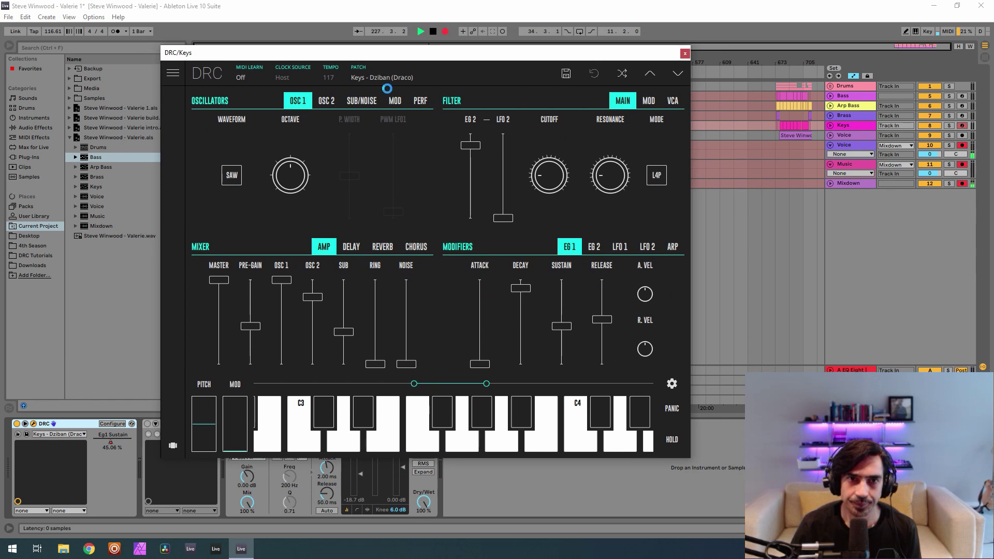
{"action": "left_click", "coordinate": [382, 78]}
{"action": "scroll", "coordinate": [363, 141], "scroll_direction": "up", "scroll_amount": 20}
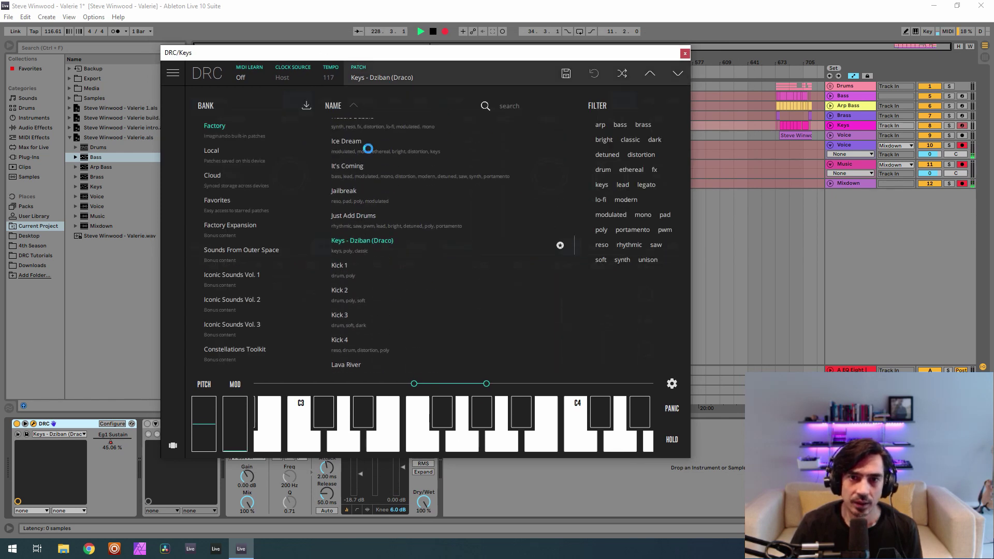
{"action": "scroll", "coordinate": [363, 141], "scroll_direction": "up", "scroll_amount": 3}
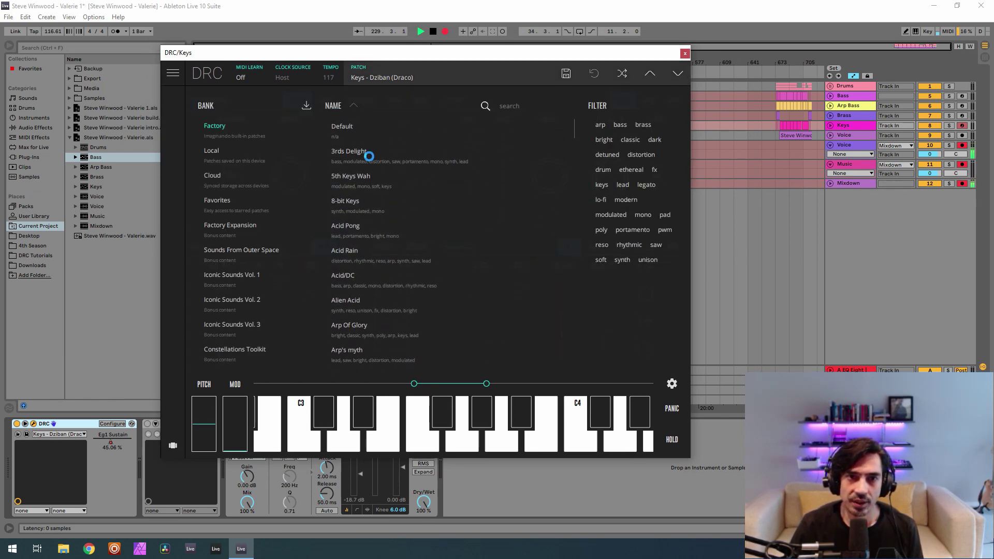
{"action": "left_click", "coordinate": [383, 135]}
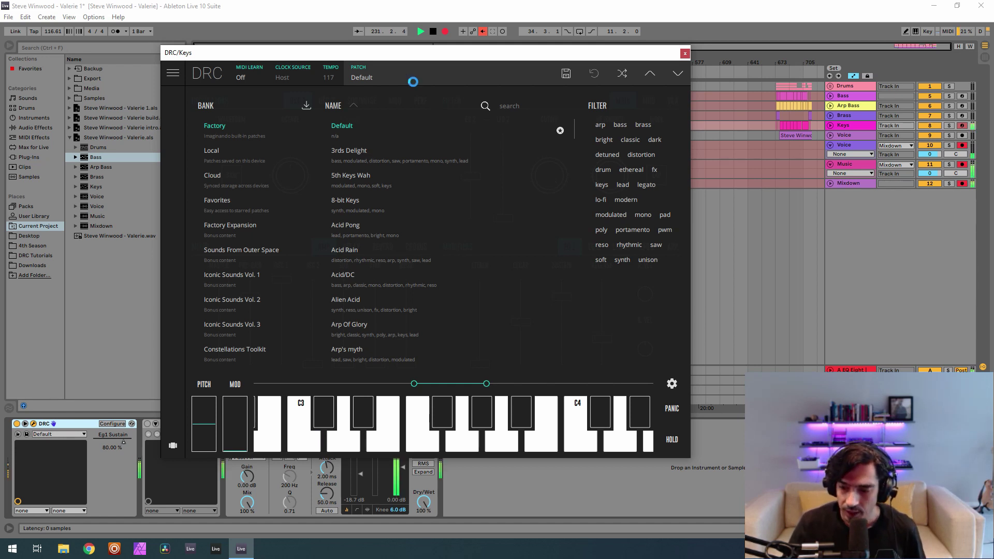
{"action": "left_click", "coordinate": [399, 75]}
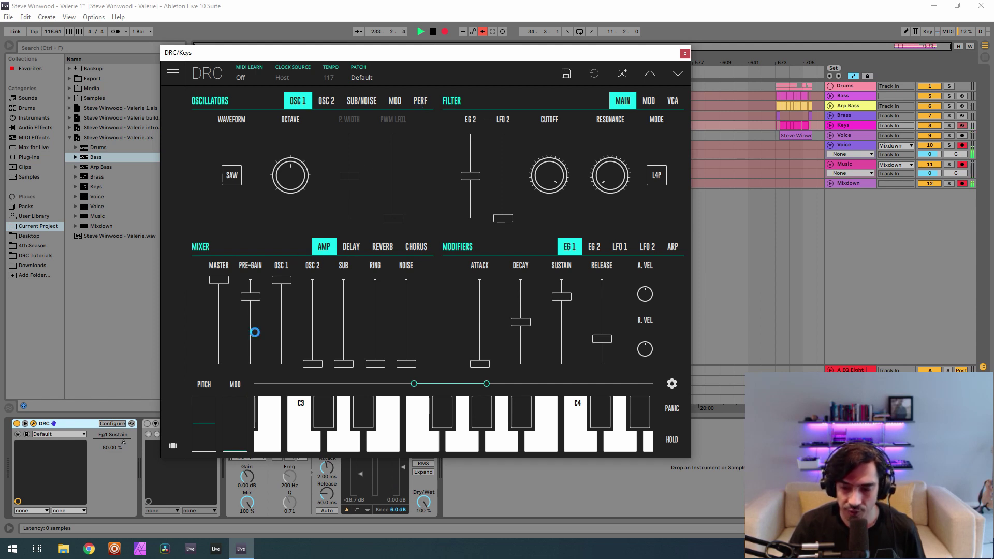
Lower the Keys synth's pre-gain to just under half and raise its Osc 2 level to about 80%
{"action": "mouse_move", "coordinate": [249, 333]}
{"action": "left_mouse_down"}
{"action": "mouse_move", "coordinate": [264, 326]}
{"action": "mouse_move", "coordinate": [258, 333]}
{"action": "left_mouse_up"}
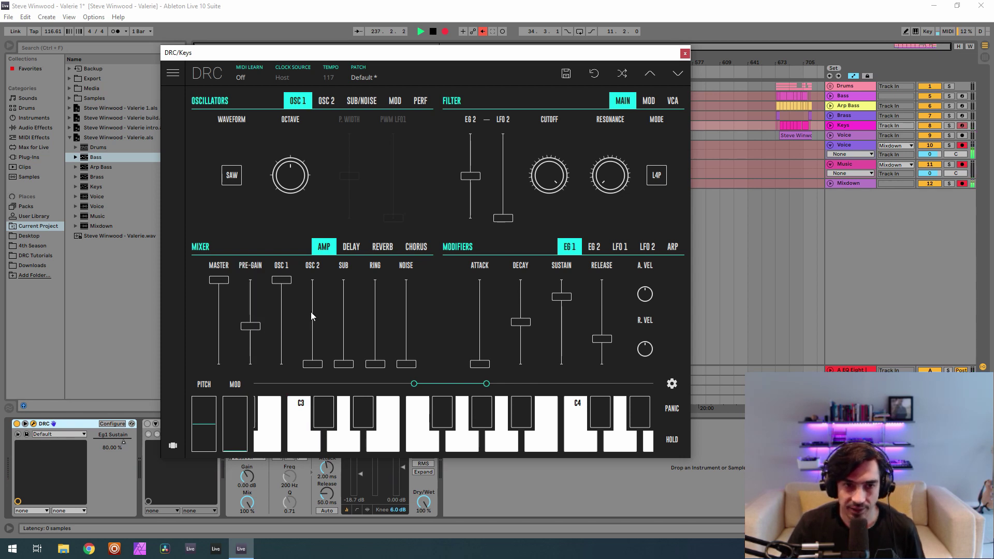
{"action": "left_click_drag", "start_coordinate": [312, 315], "coordinate": [355, 304]}
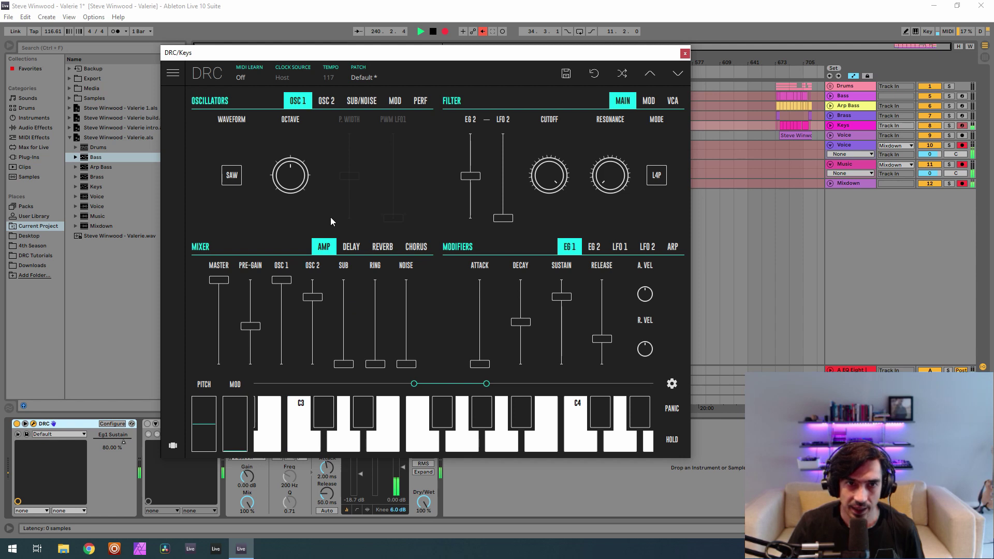
Detune the Keys synth's Osc 2 slightly upward and raise the sub oscillator level to about 40%
{"action": "left_click", "coordinate": [328, 102]}
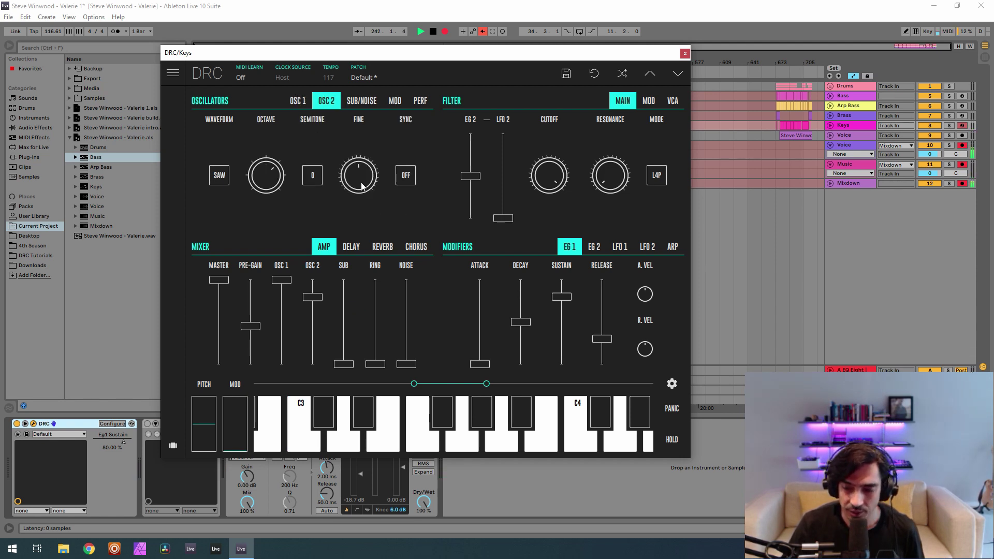
{"action": "left_click_drag", "start_coordinate": [369, 190], "coordinate": [392, 176]}
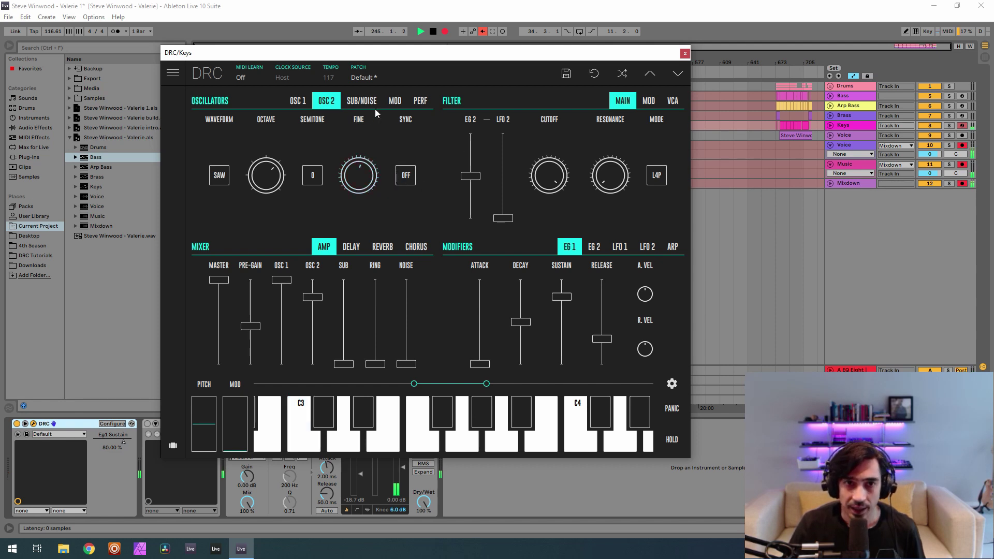
{"action": "left_click", "coordinate": [362, 101]}
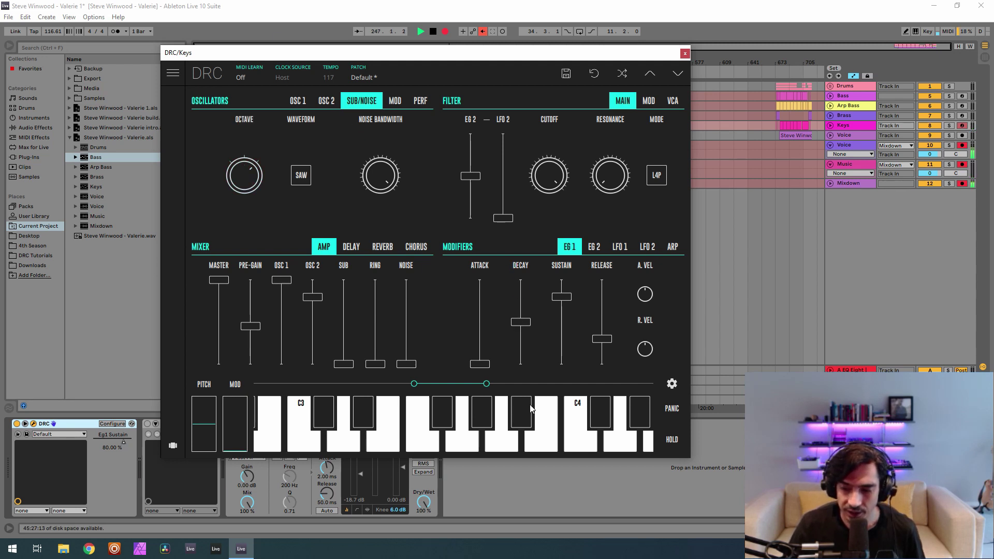
{"action": "left_click_drag", "start_coordinate": [344, 338], "coordinate": [366, 338]}
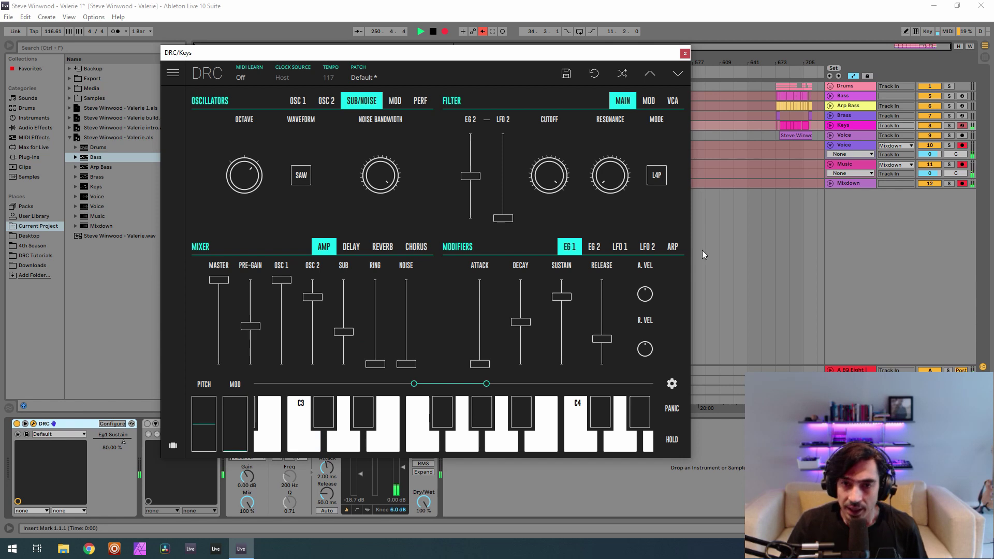
Shape the Keys synth's filter with a low cutoff, a high EG 2 amount and slightly raised resonance
{"action": "left_click_drag", "start_coordinate": [555, 182], "coordinate": [555, 309]}
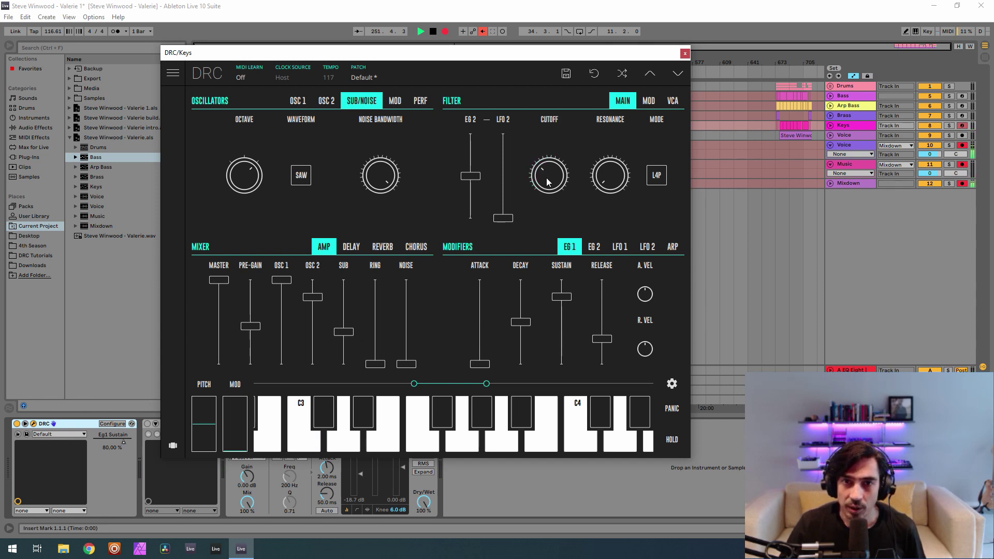
{"action": "left_click_drag", "start_coordinate": [547, 180], "coordinate": [549, 232]}
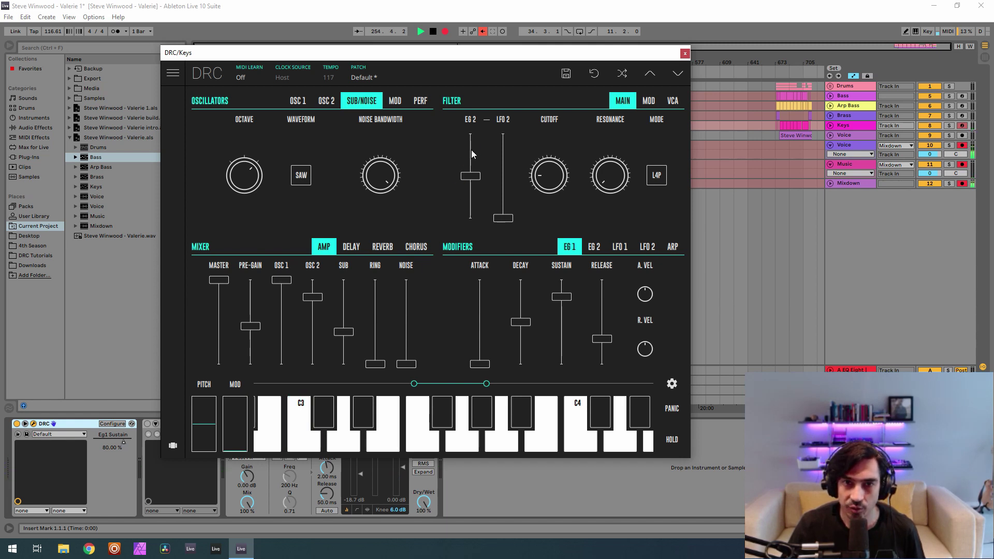
{"action": "left_click_drag", "start_coordinate": [471, 154], "coordinate": [494, 158]}
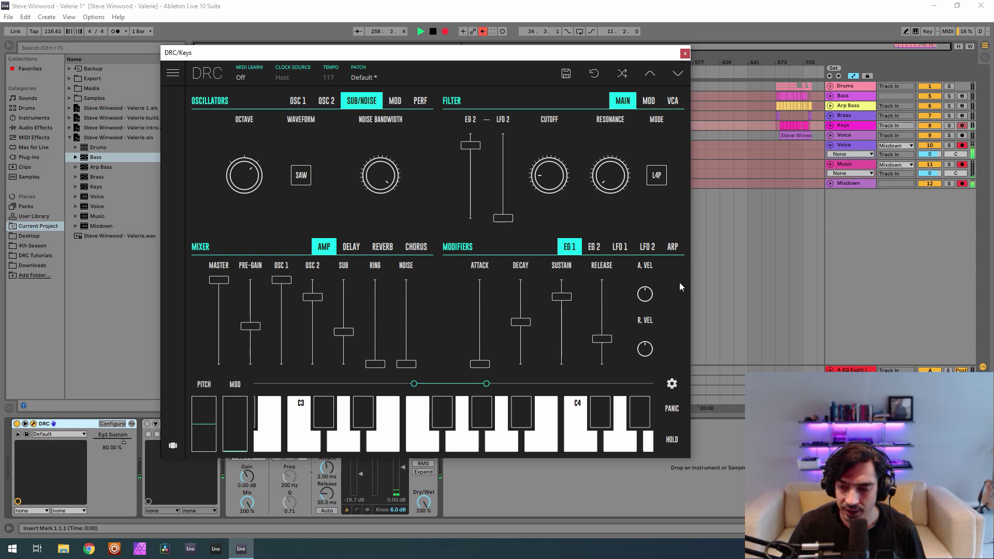
{"action": "left_click_drag", "start_coordinate": [616, 182], "coordinate": [643, 148]}
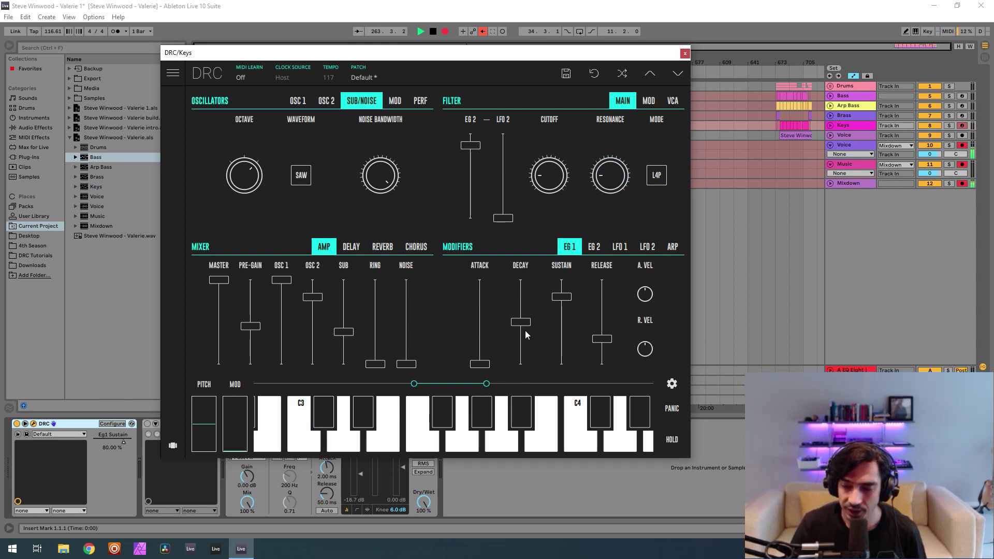
Set the Keys synth's EG 1 envelope to a long decay, about 44% sustain and a longer release of about half
{"action": "left_click", "coordinate": [528, 294]}
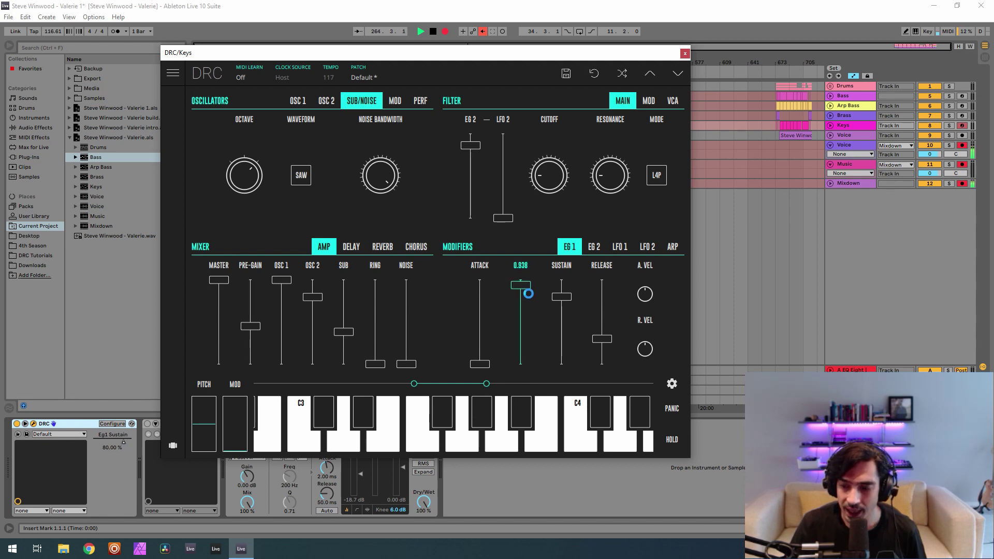
{"action": "left_click_drag", "start_coordinate": [528, 293], "coordinate": [528, 296]}
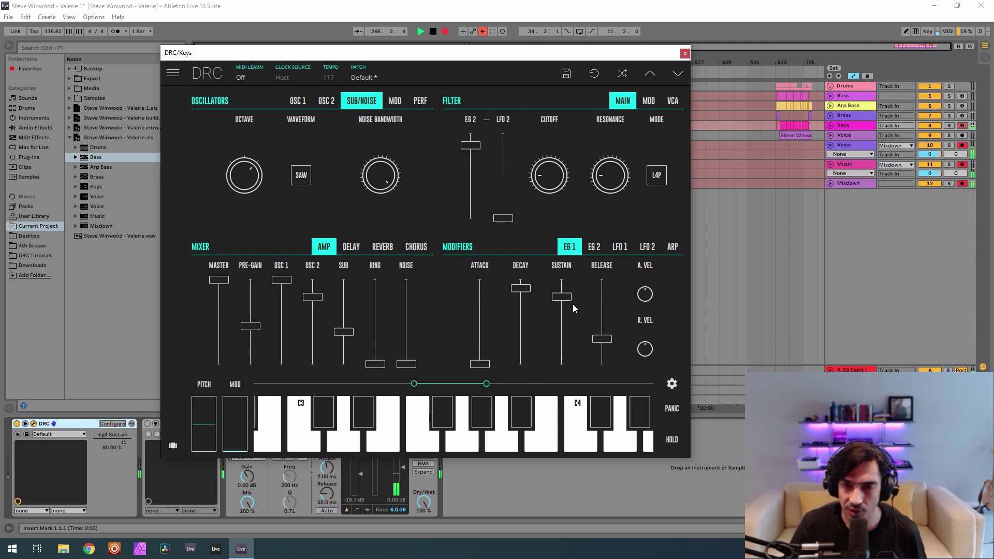
{"action": "mouse_move", "coordinate": [573, 332]}
{"action": "left_mouse_down"}
{"action": "mouse_move", "coordinate": [567, 348]}
{"action": "mouse_move", "coordinate": [578, 325]}
{"action": "left_mouse_up"}
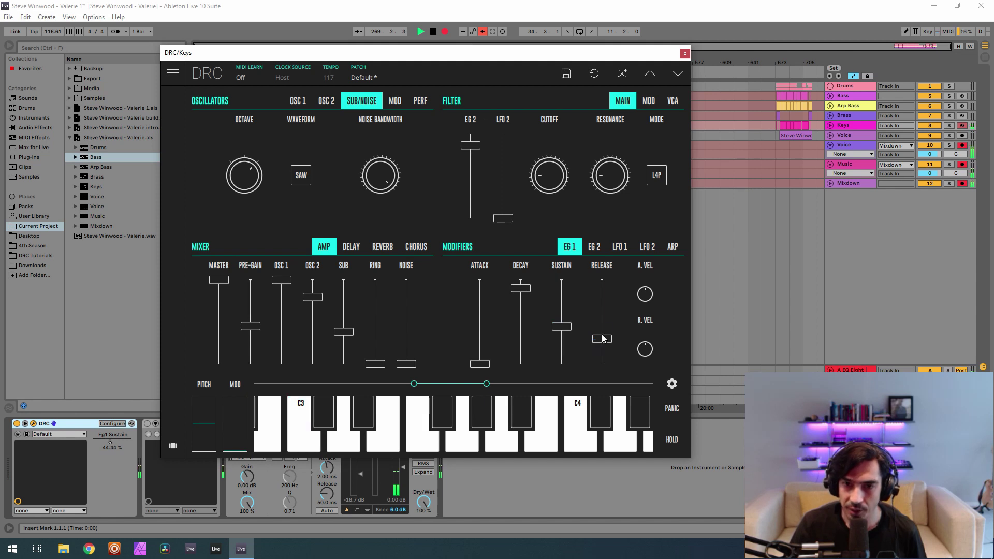
{"action": "left_click_drag", "start_coordinate": [602, 338], "coordinate": [636, 331]}
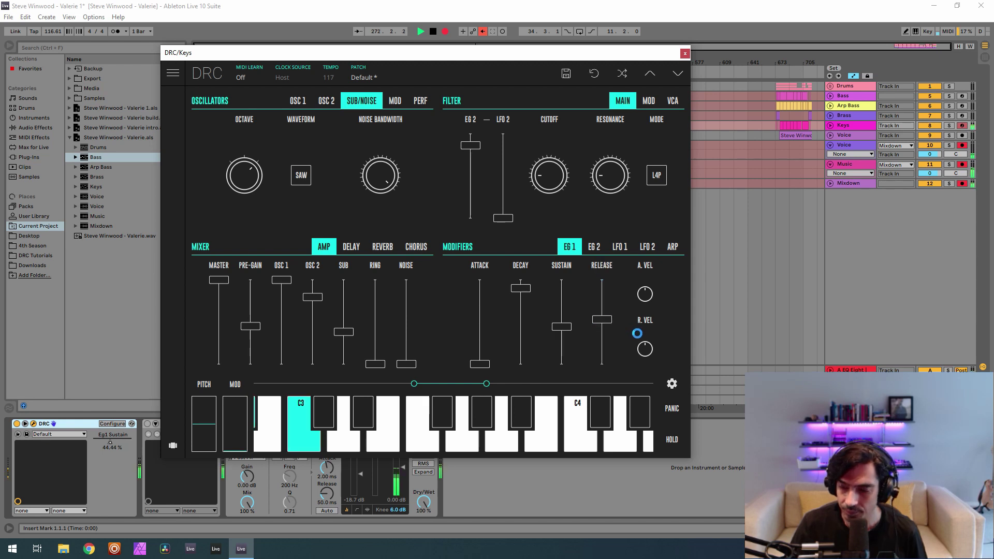
Set the Keys synth's EG 2 envelope to a decay of about 0.92, sustain of about 30% and maximum release
{"action": "left_click", "coordinate": [598, 248]}
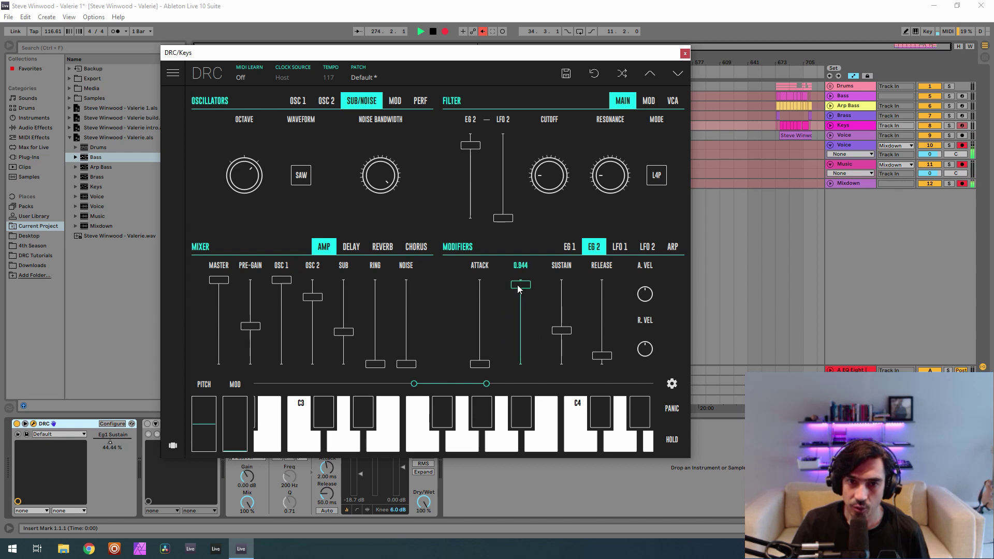
{"action": "left_click_drag", "start_coordinate": [518, 289], "coordinate": [530, 299]}
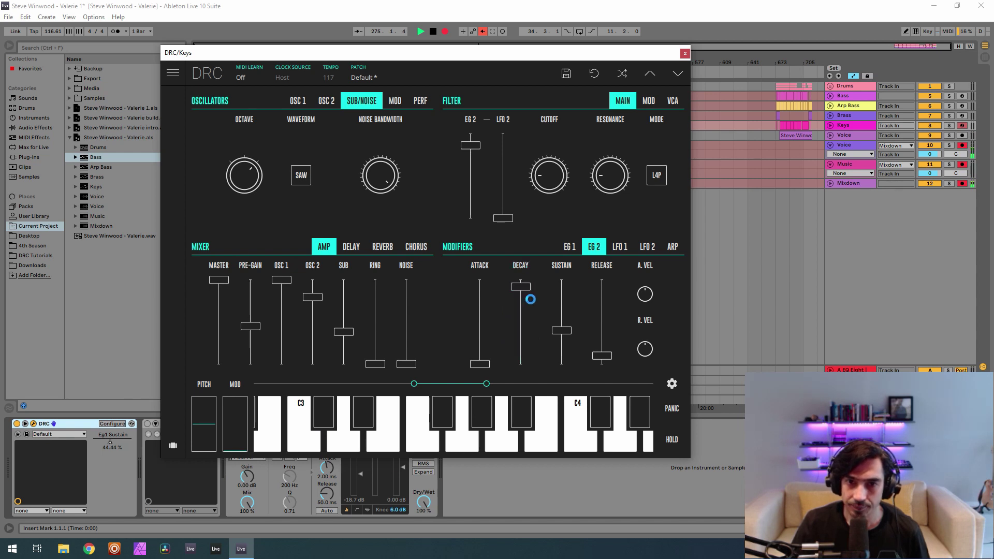
{"action": "left_click_drag", "start_coordinate": [570, 340], "coordinate": [569, 347]}
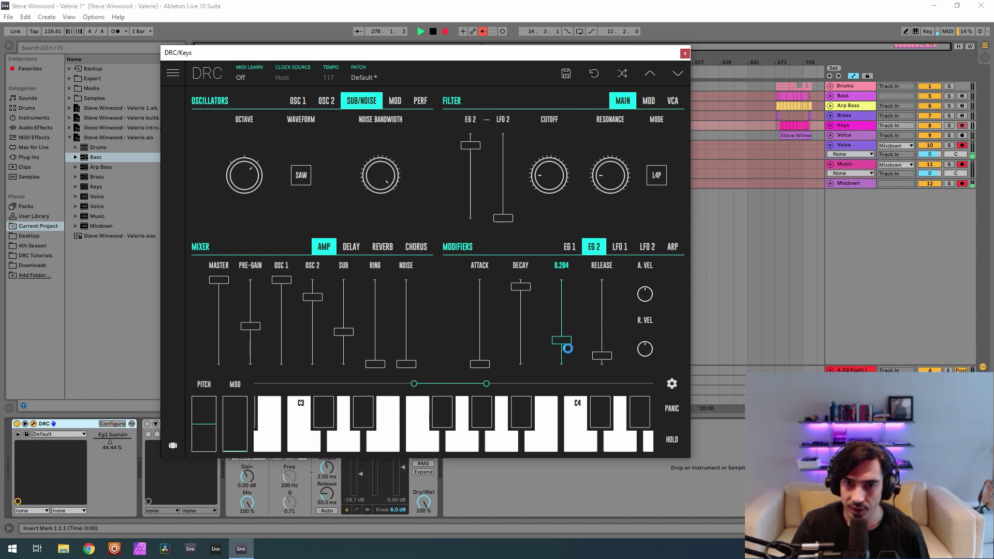
{"action": "left_click_drag", "start_coordinate": [568, 348], "coordinate": [571, 348]}
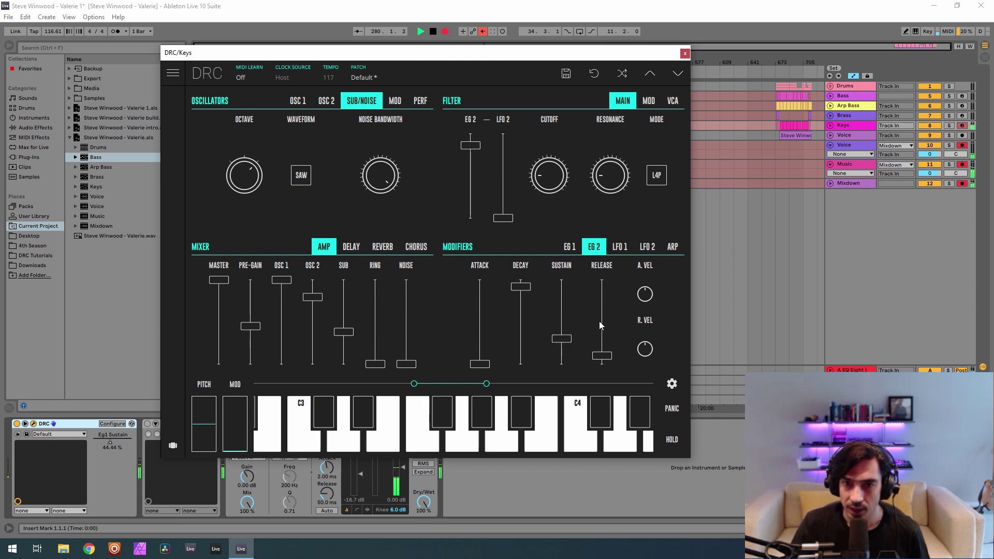
{"action": "left_click_drag", "start_coordinate": [599, 321], "coordinate": [621, 185]}
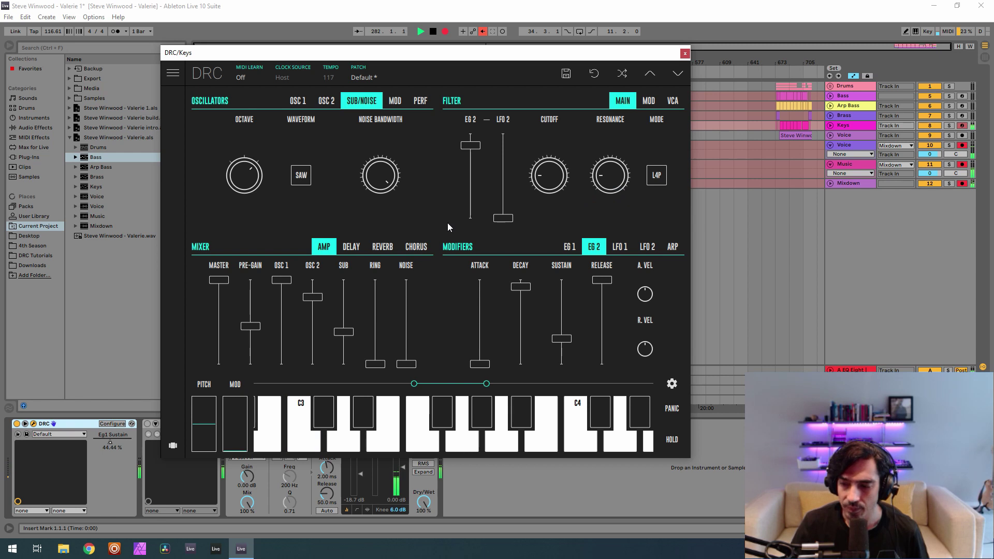
Add reverb to the Keys synth with an amount of 0.290 and a longer decay of about 70%
{"action": "left_click", "coordinate": [383, 250]}
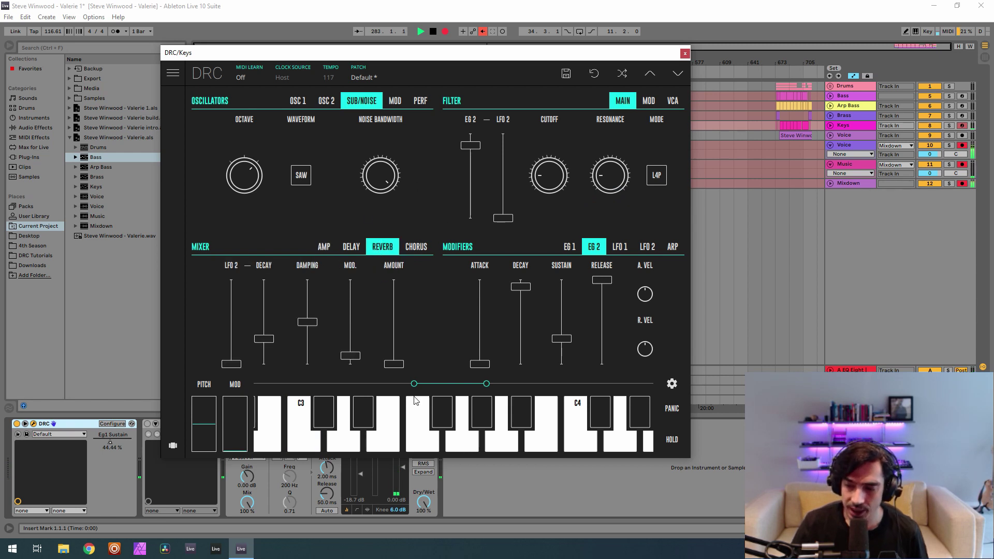
{"action": "left_click_drag", "start_coordinate": [401, 360], "coordinate": [426, 348]}
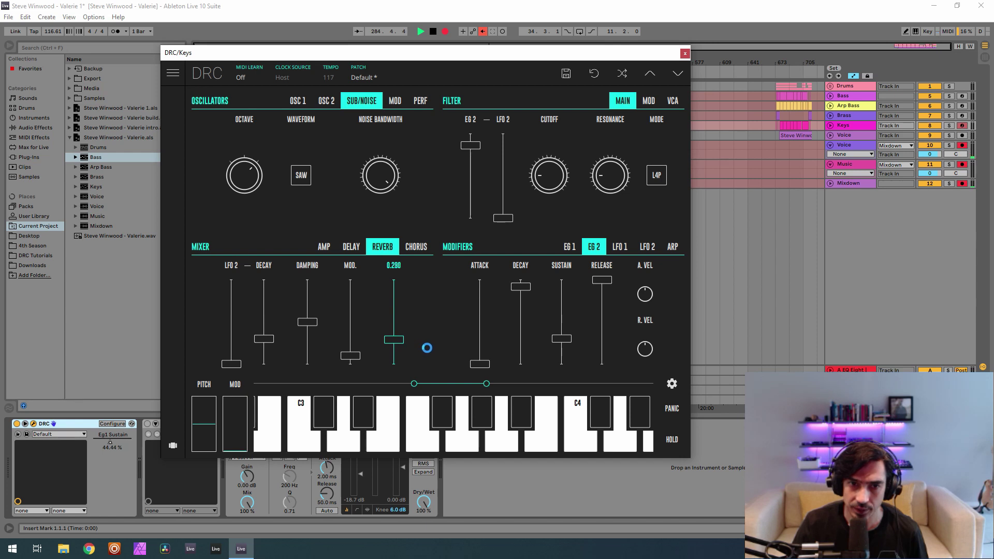
{"action": "left_click", "coordinate": [271, 313]}
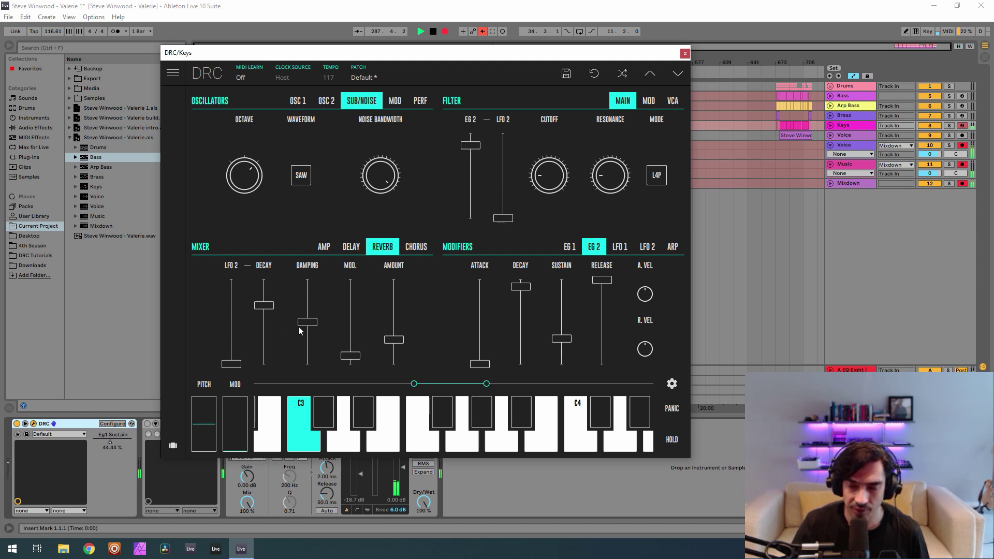
{"action": "left_click_drag", "start_coordinate": [307, 322], "coordinate": [356, 338]}
Enable the Keys synth's chorus with a slower rate of about 20% and a depth of about 55%, and close the synth
{"action": "left_click", "coordinate": [420, 252]}
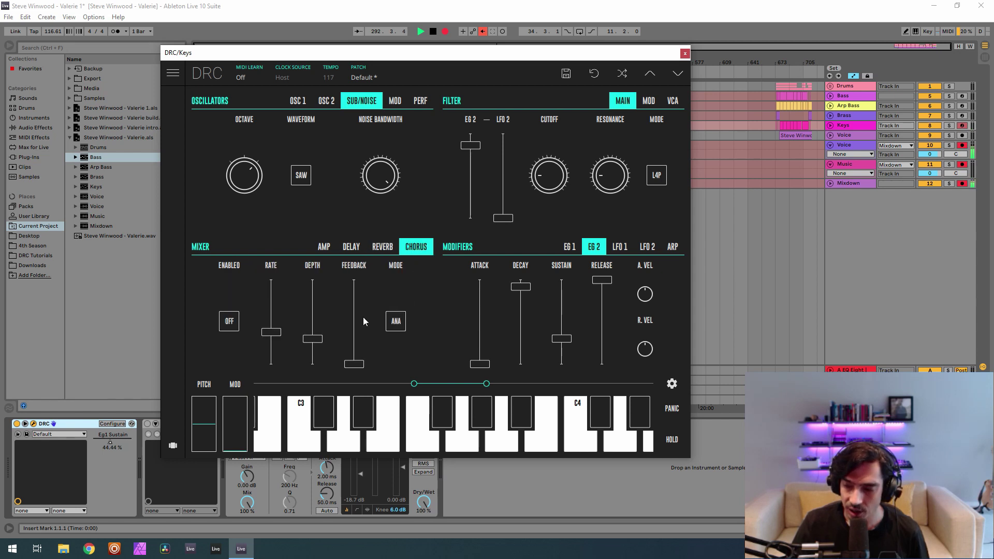
{"action": "left_click", "coordinate": [230, 322]}
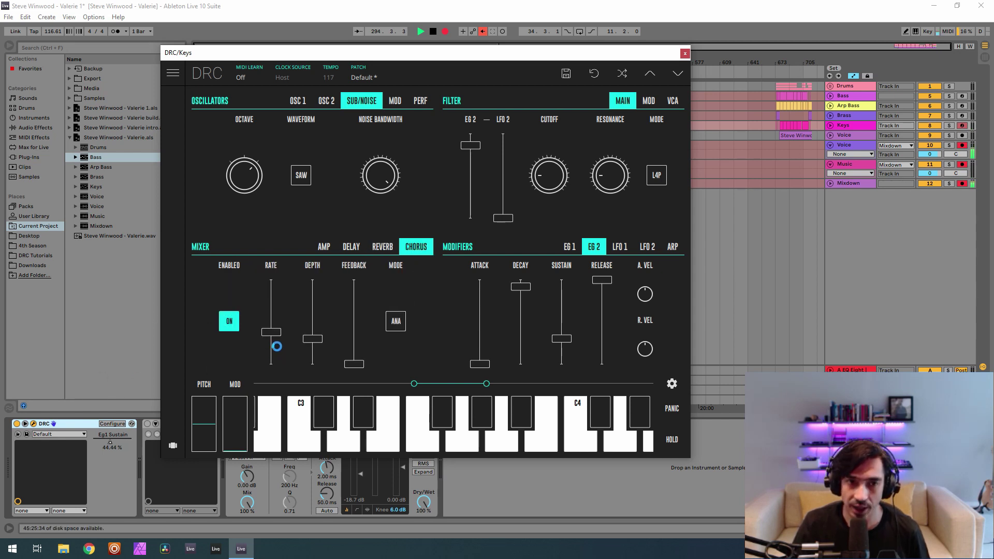
{"action": "left_click_drag", "start_coordinate": [283, 339], "coordinate": [279, 355]}
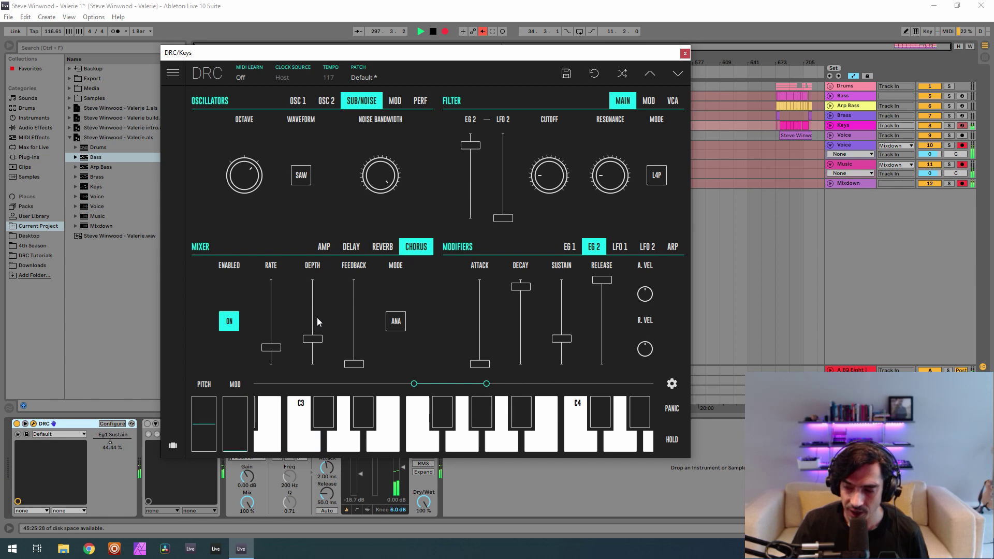
{"action": "left_click_drag", "start_coordinate": [317, 317], "coordinate": [318, 324]}
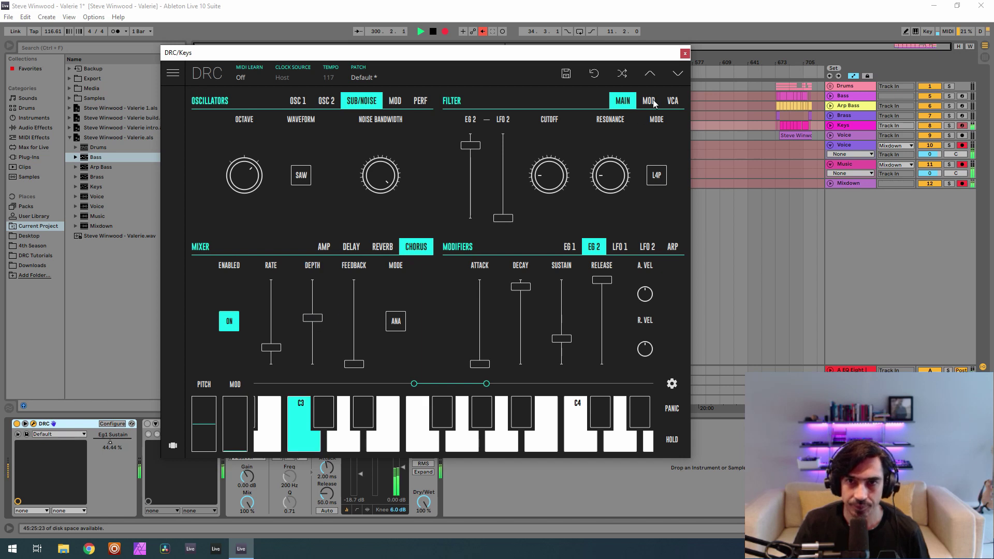
{"action": "left_click", "coordinate": [684, 54]}
Open the DLYM effect on the Keys track, turn it on with its Default patch and close it
{"action": "left_click", "coordinate": [165, 424]}
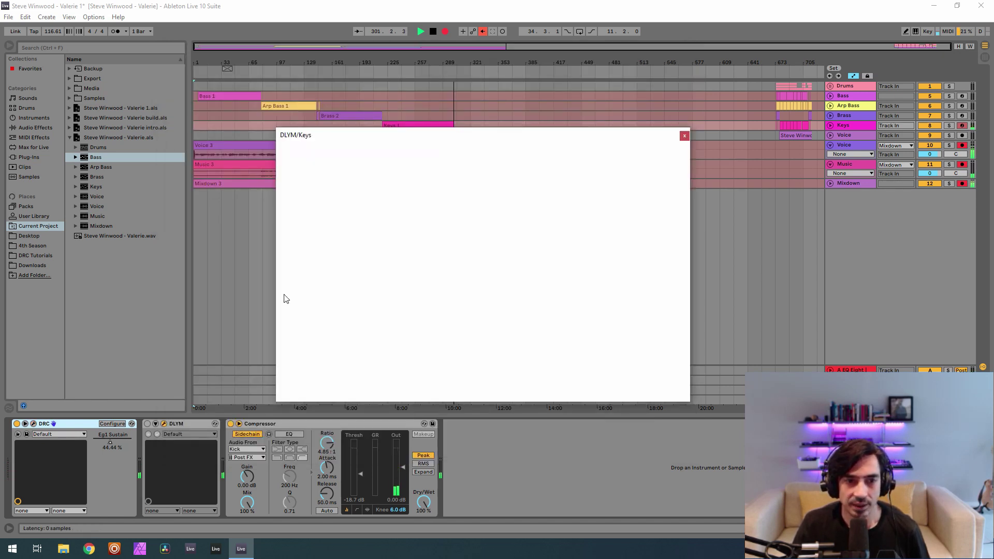
{"action": "left_click_drag", "start_coordinate": [476, 142], "coordinate": [445, 104]}
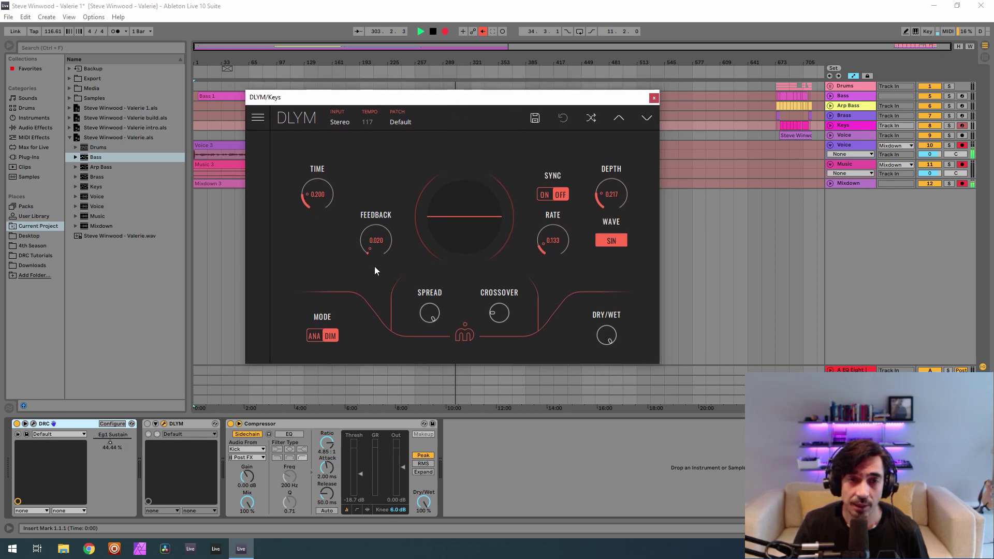
{"action": "left_click", "coordinate": [148, 424]}
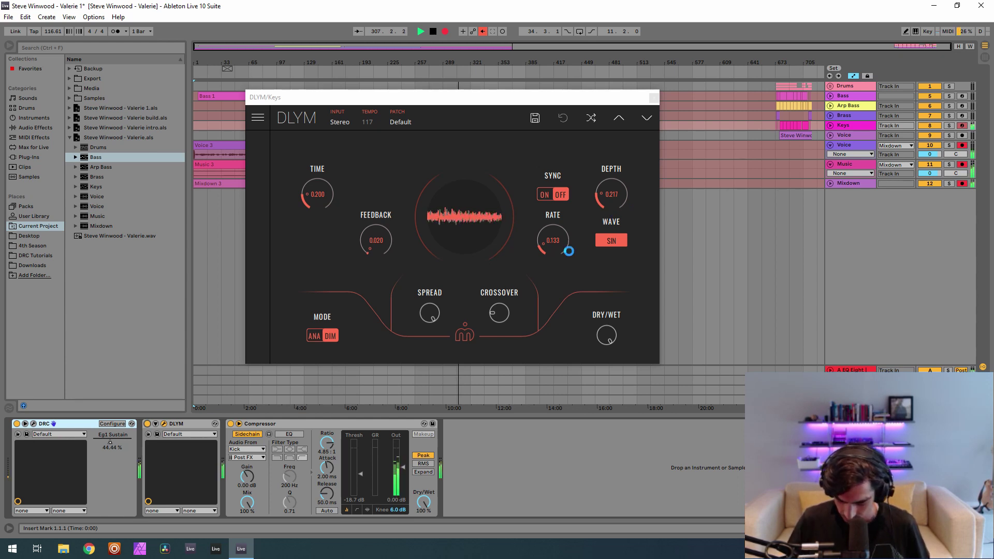
{"action": "left_click", "coordinate": [654, 99]}
Re-enable the overridden automation and move the 48-bar section of Drums through vocal clips to start at bar 327
{"action": "left_click_drag", "start_coordinate": [819, 202], "coordinate": [776, 80]}
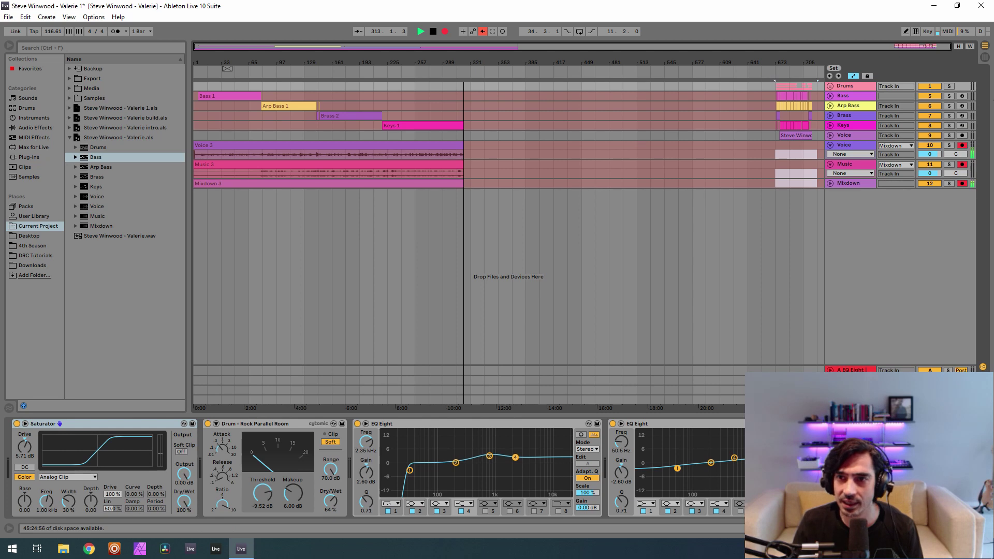
{"action": "left_click", "coordinate": [483, 31]}
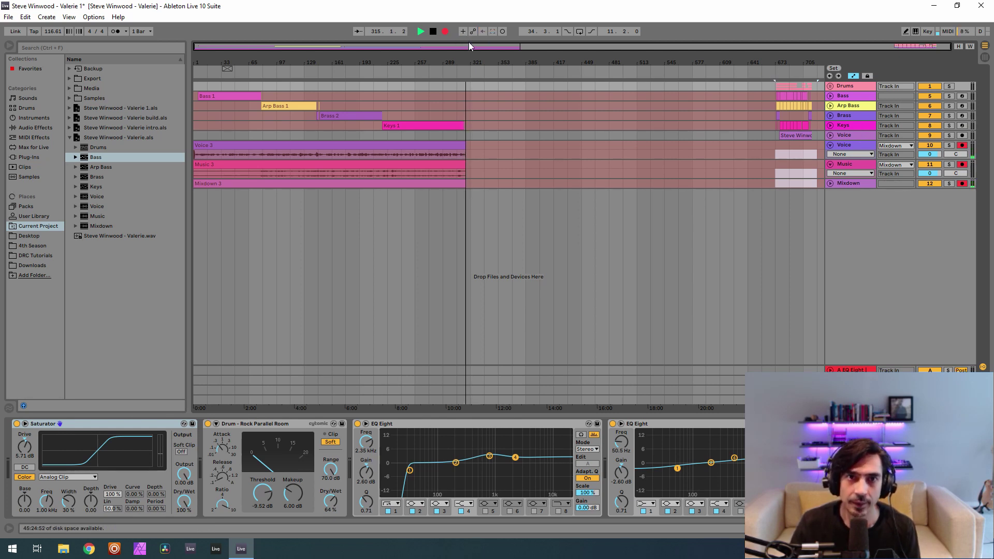
{"action": "left_click", "coordinate": [781, 142]}
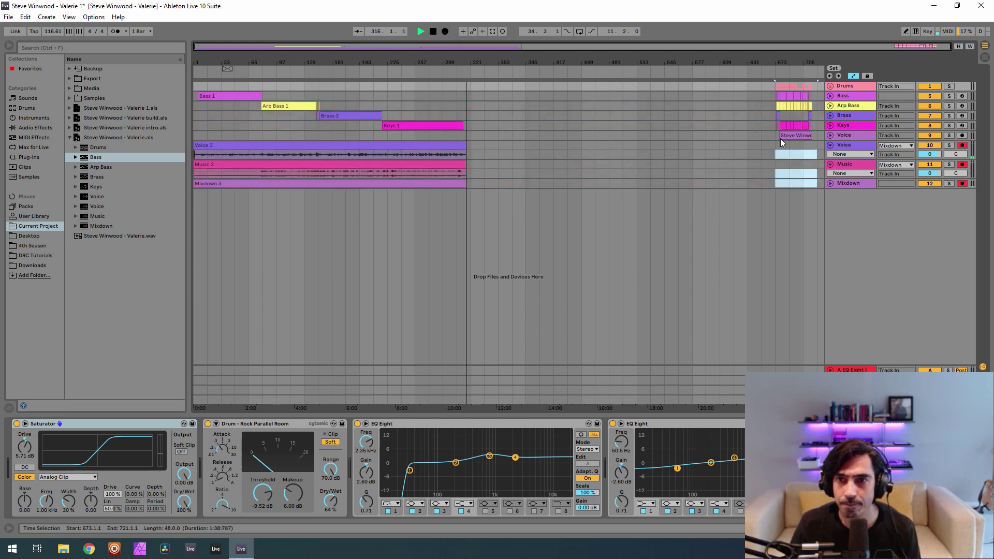
{"action": "left_click_drag", "start_coordinate": [816, 183], "coordinate": [493, 96]}
{"action": "left_click_drag", "start_coordinate": [498, 61], "coordinate": [406, 100]}
Restart arrangement recording ahead of the moved section and disarm the Voice narration track
{"action": "left_click", "coordinate": [444, 31]}
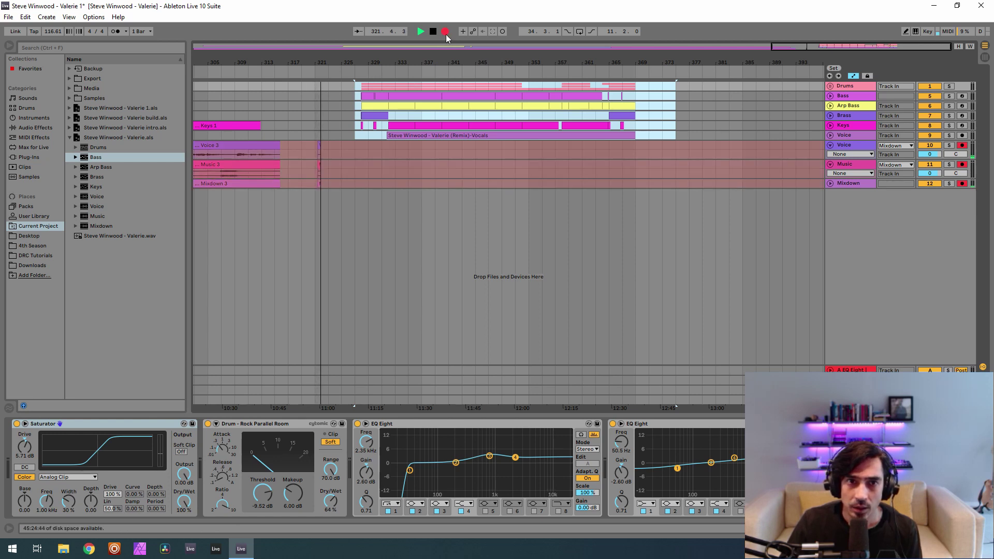
{"action": "left_click", "coordinate": [859, 144]}
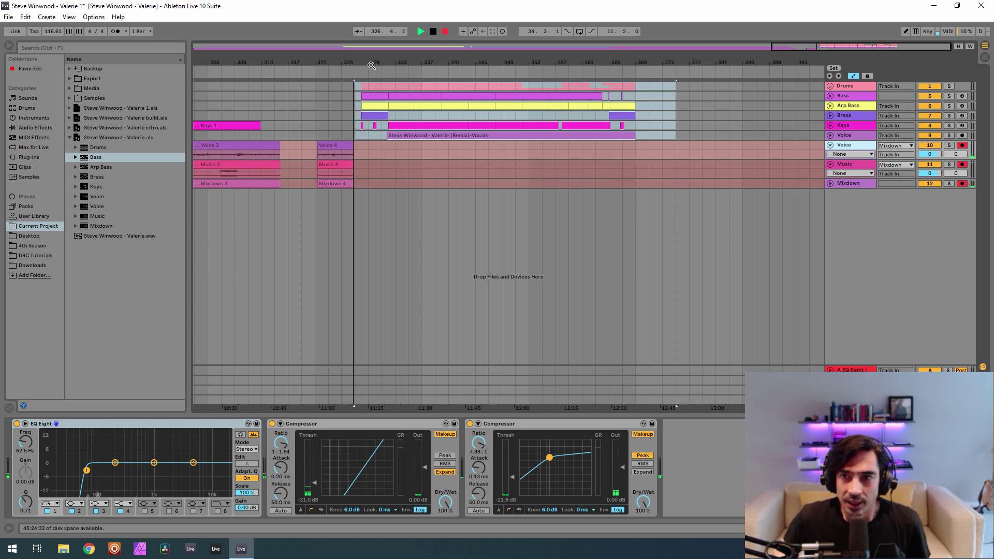
{"action": "left_click", "coordinate": [962, 145]}
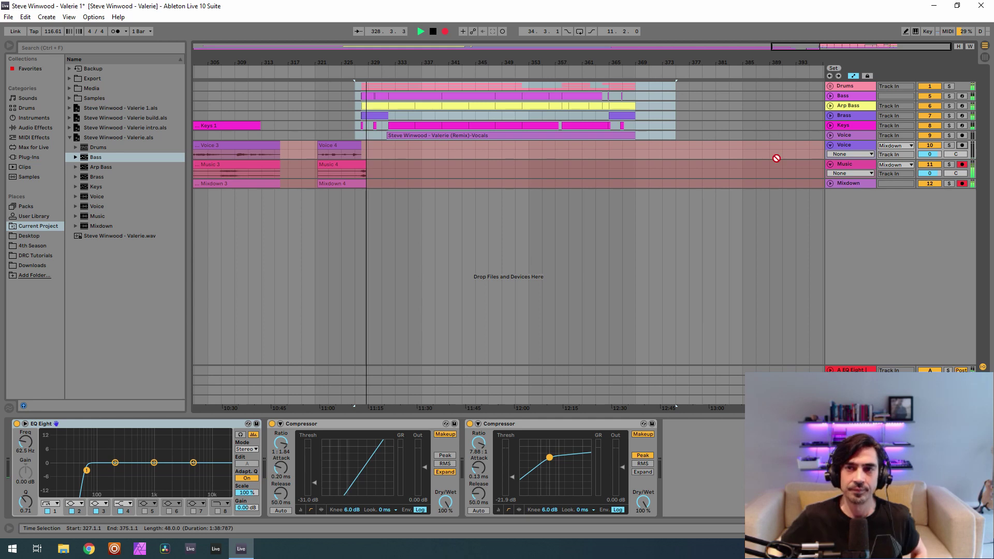